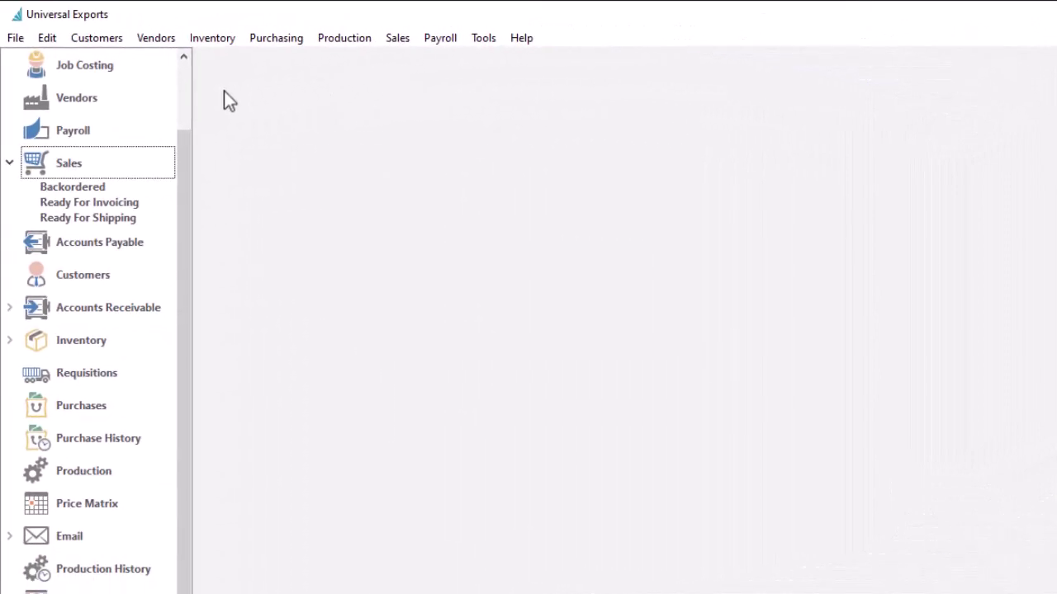
# Step: Confirm CAD as the company's base currency in the company settings
pyautogui.click(54, 41)
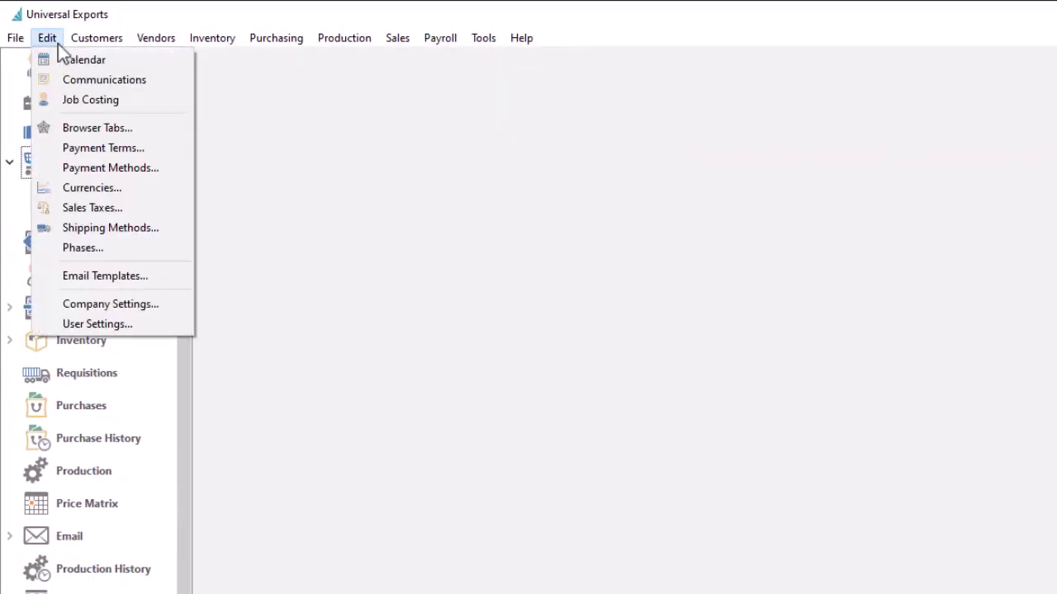
pyautogui.click(167, 302)
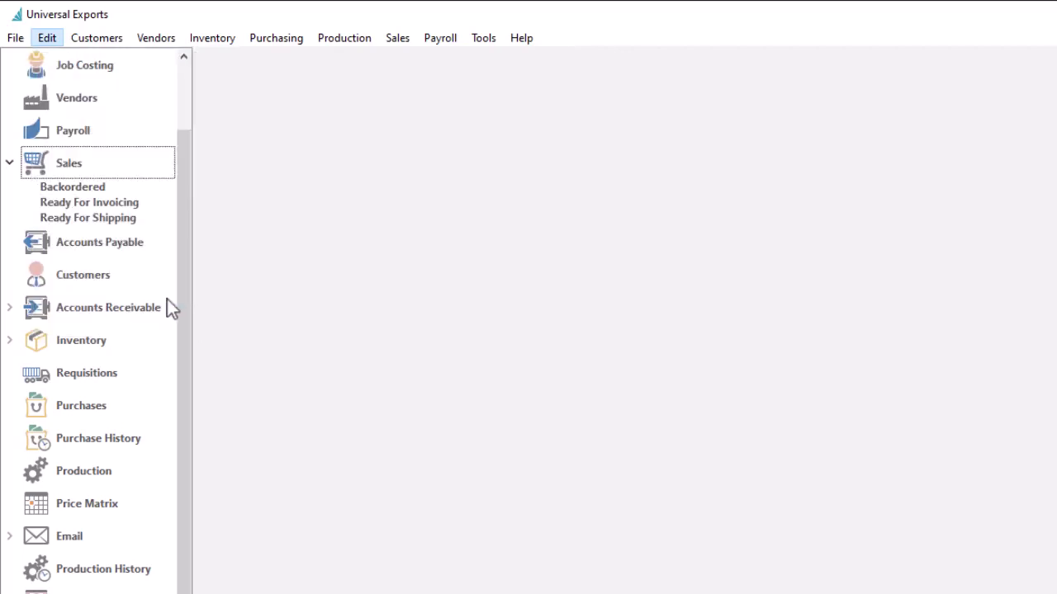
pyautogui.click(251, 254)
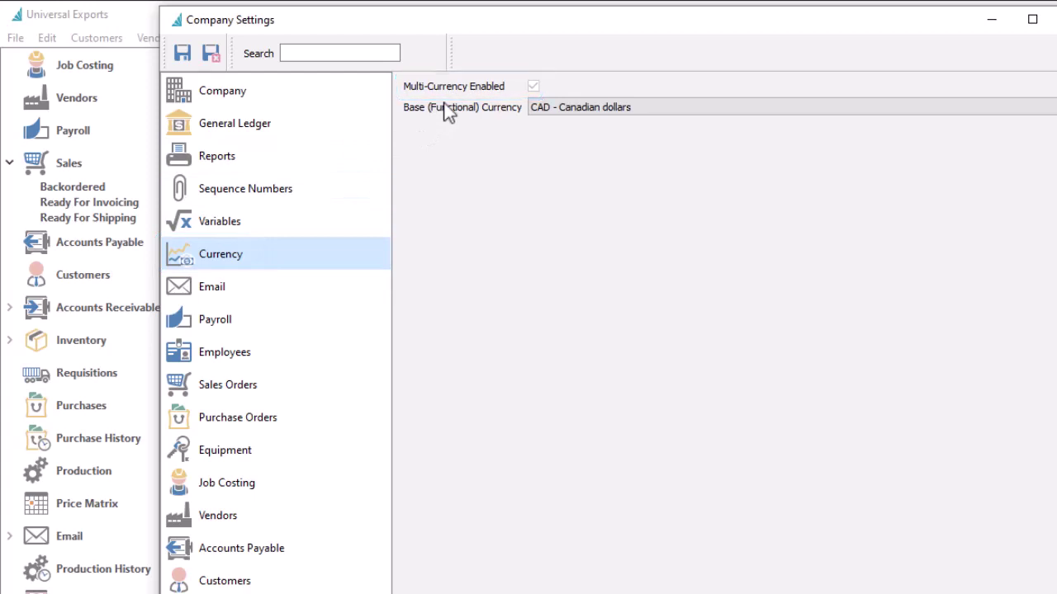
pyautogui.click(654, 111)
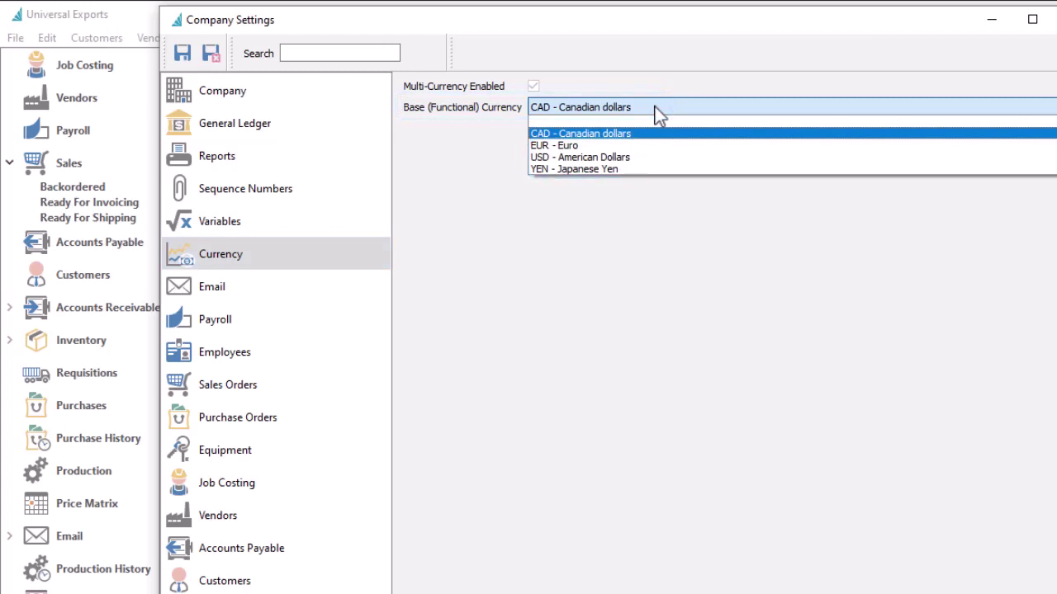
pyautogui.click(658, 114)
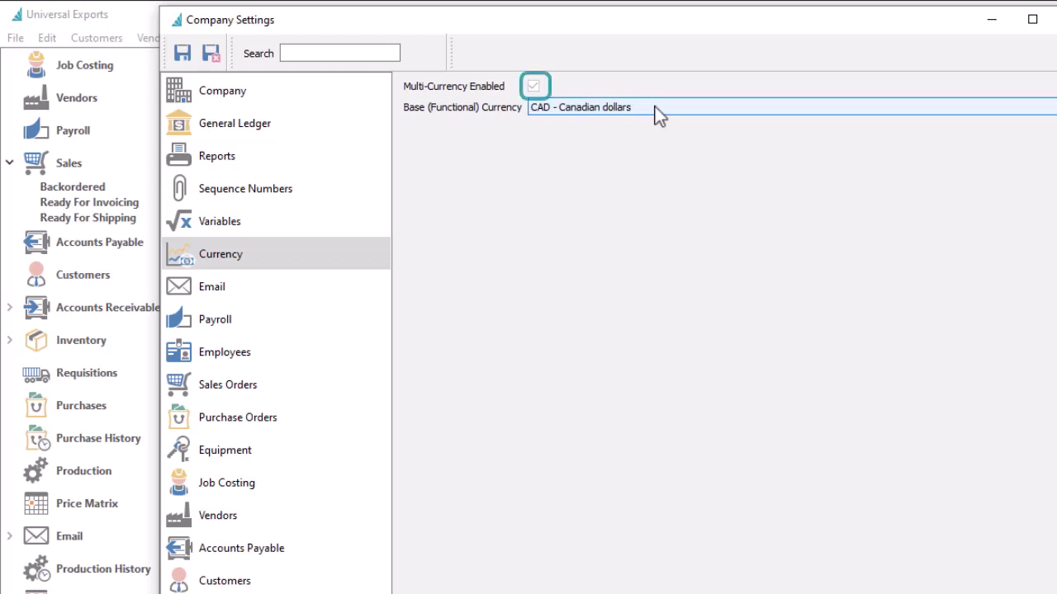
pyautogui.click(220, 62)
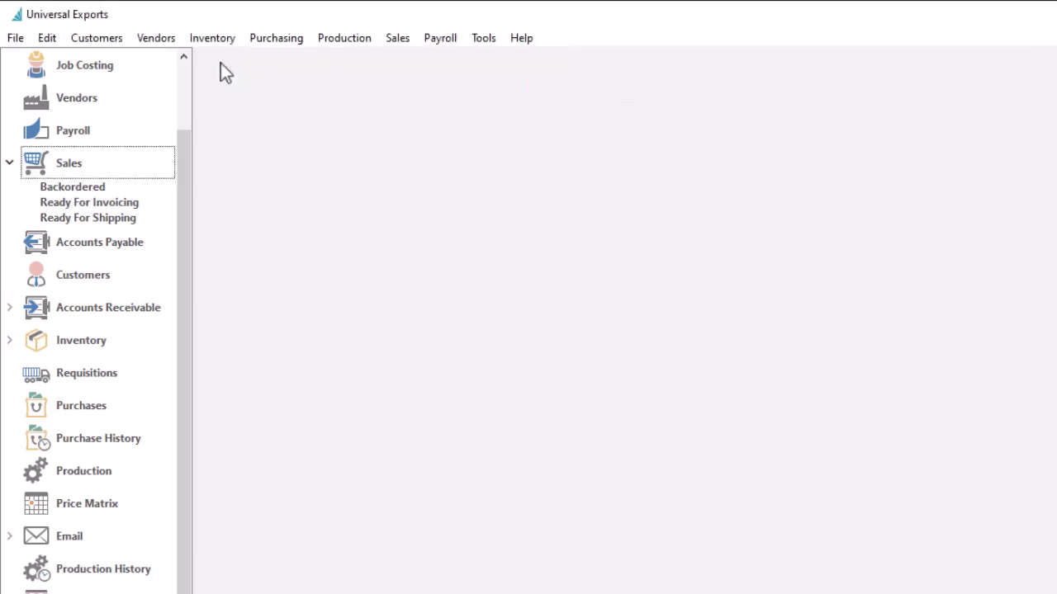
# Step: Open the Currencies list and view the CAD currency record before closing it
pyautogui.click(51, 43)
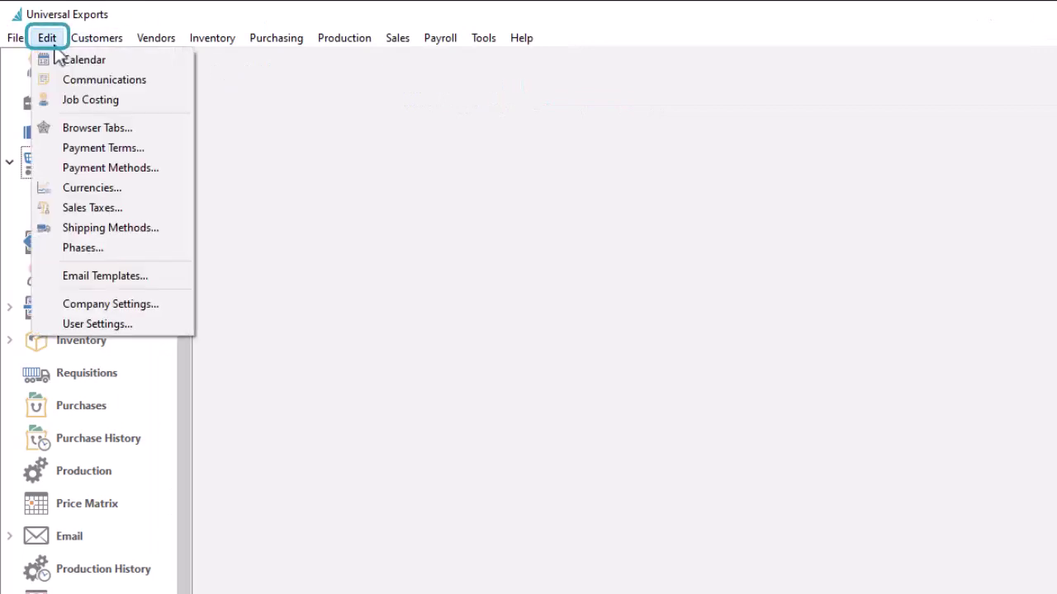
pyautogui.click(92, 189)
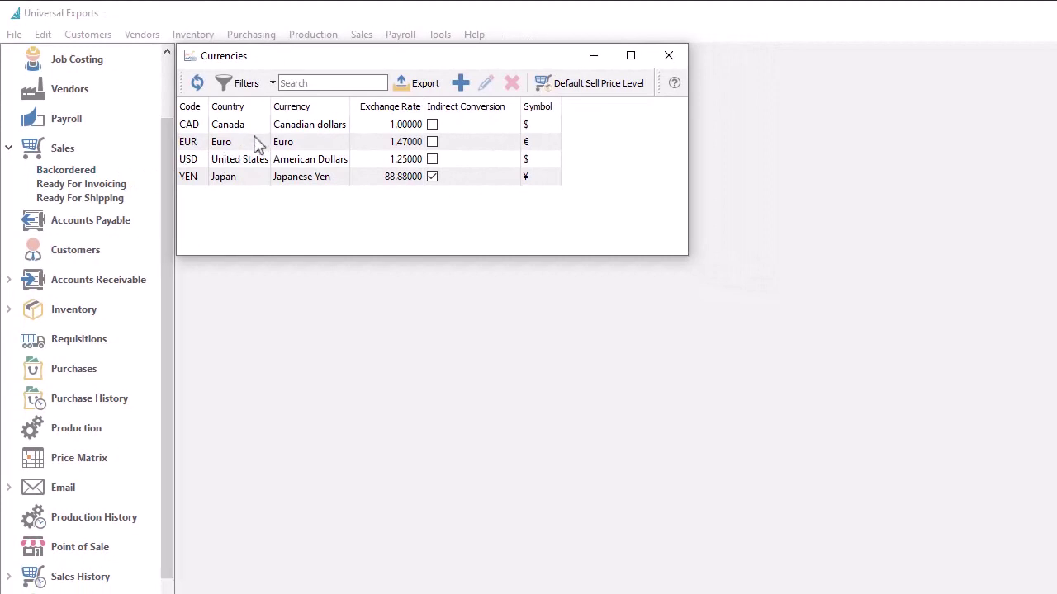
pyautogui.doubleClick(259, 132)
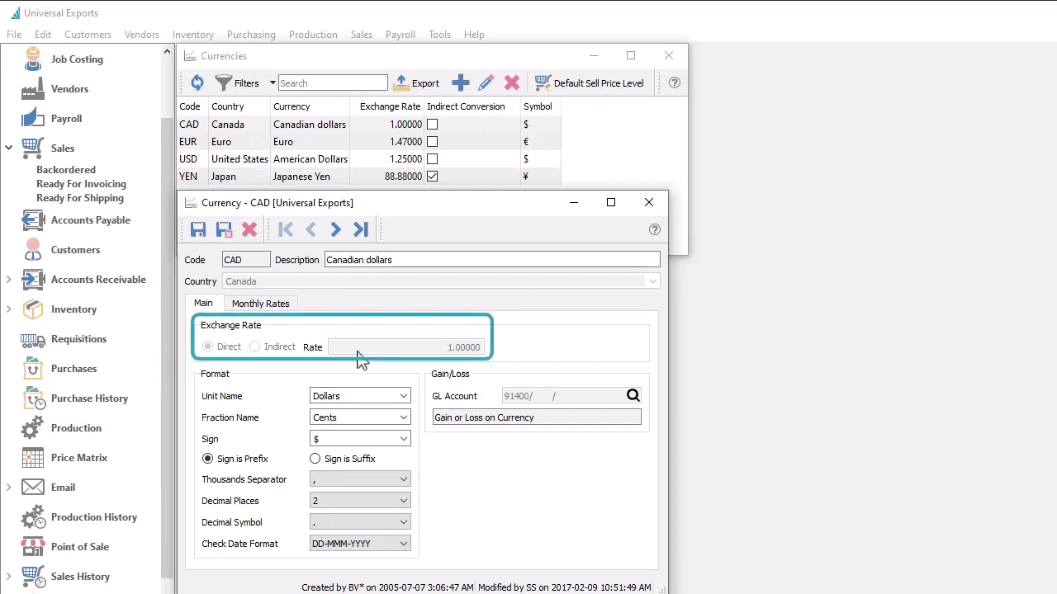
pyautogui.press('Escape')
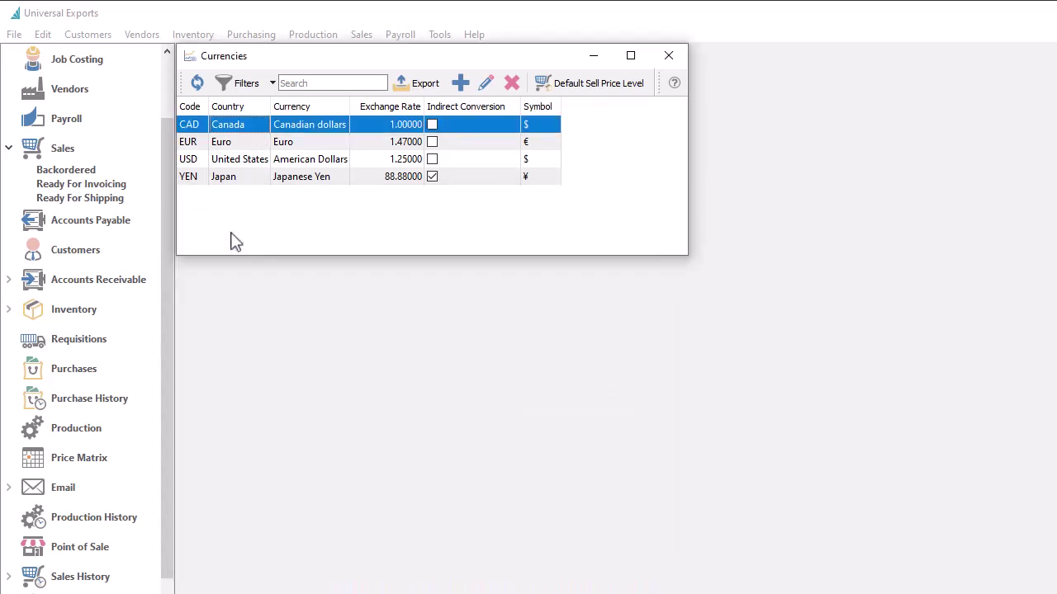
pyautogui.doubleClick(248, 162)
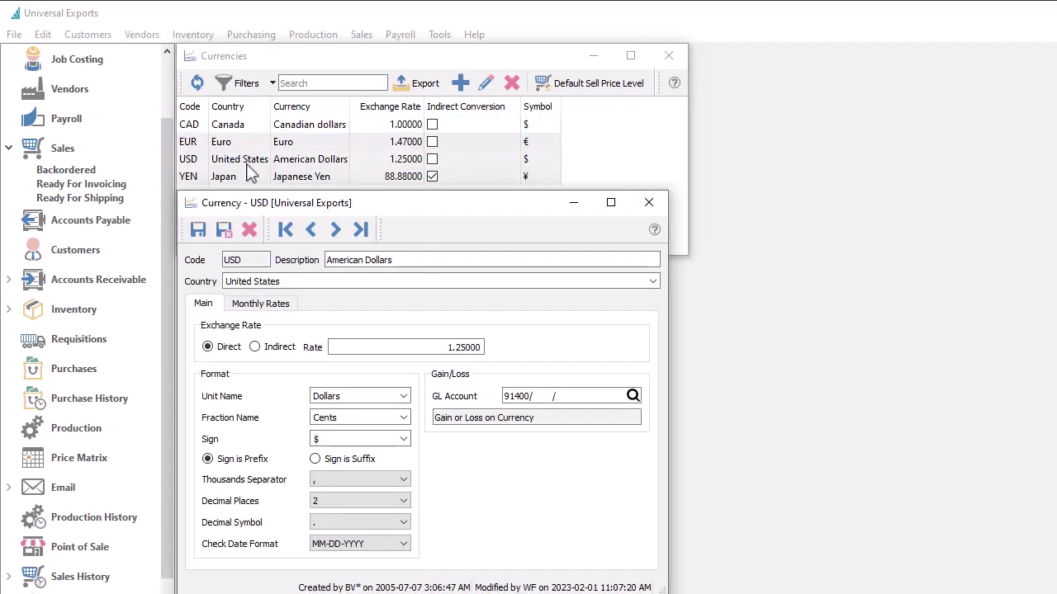
pyautogui.click(338, 347)
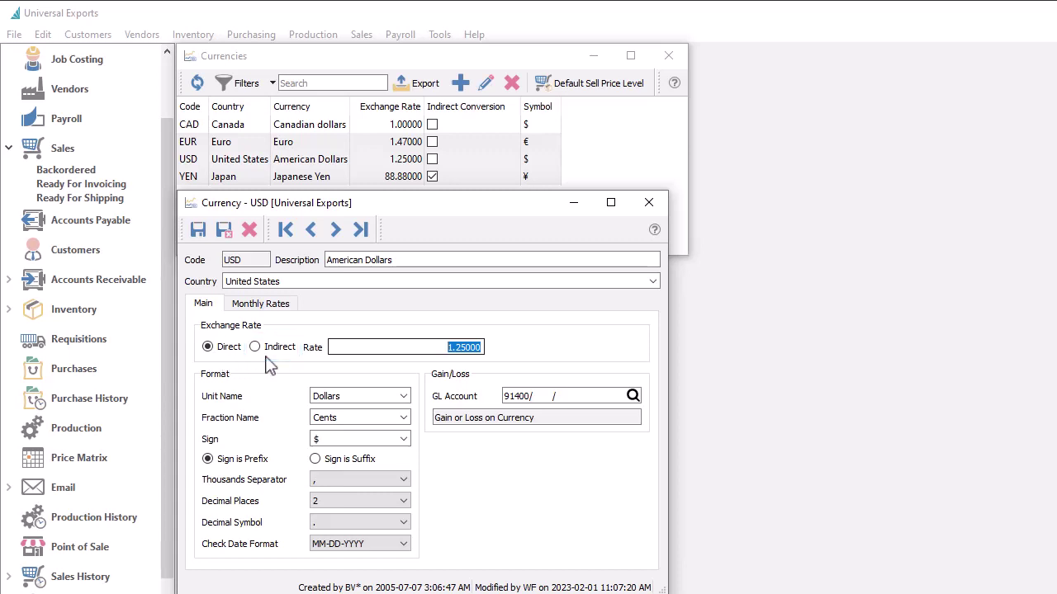
pyautogui.click(260, 304)
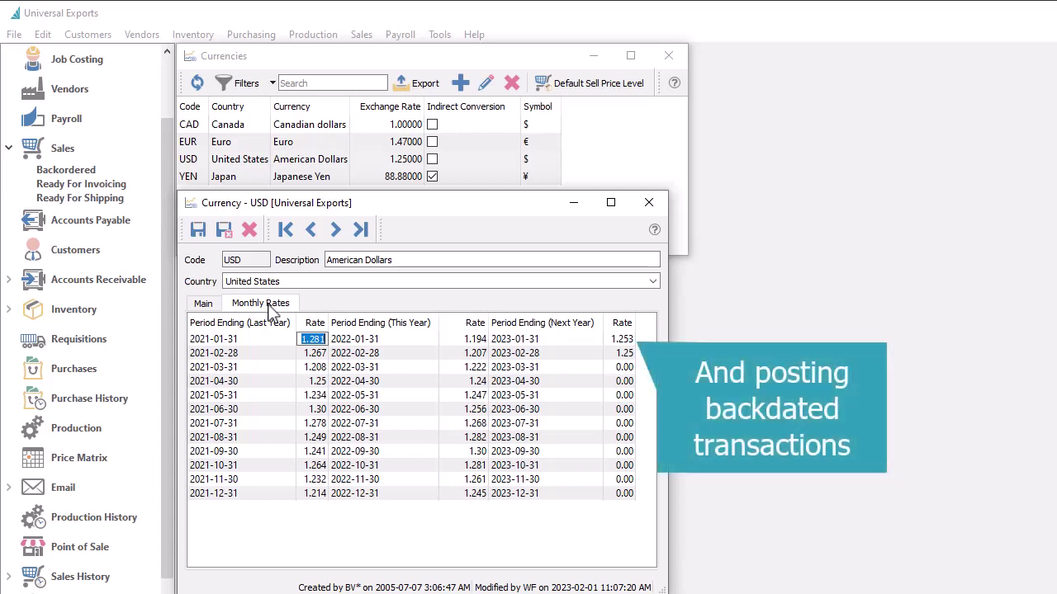
pyautogui.click(223, 230)
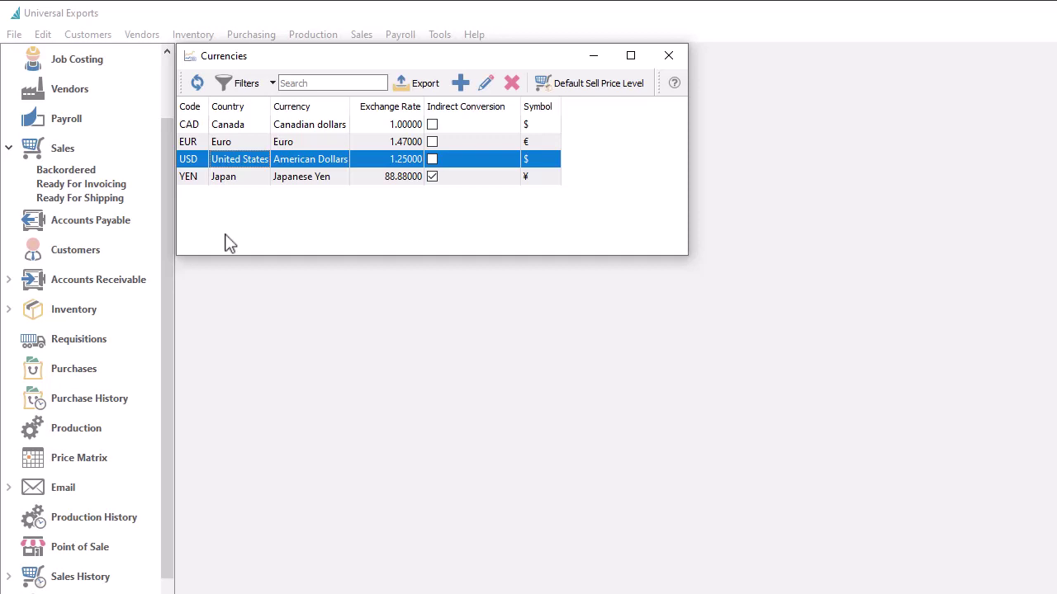
# Step: Change the default currency of Sell Price Level #17 from CAD to USD
pyautogui.click(555, 93)
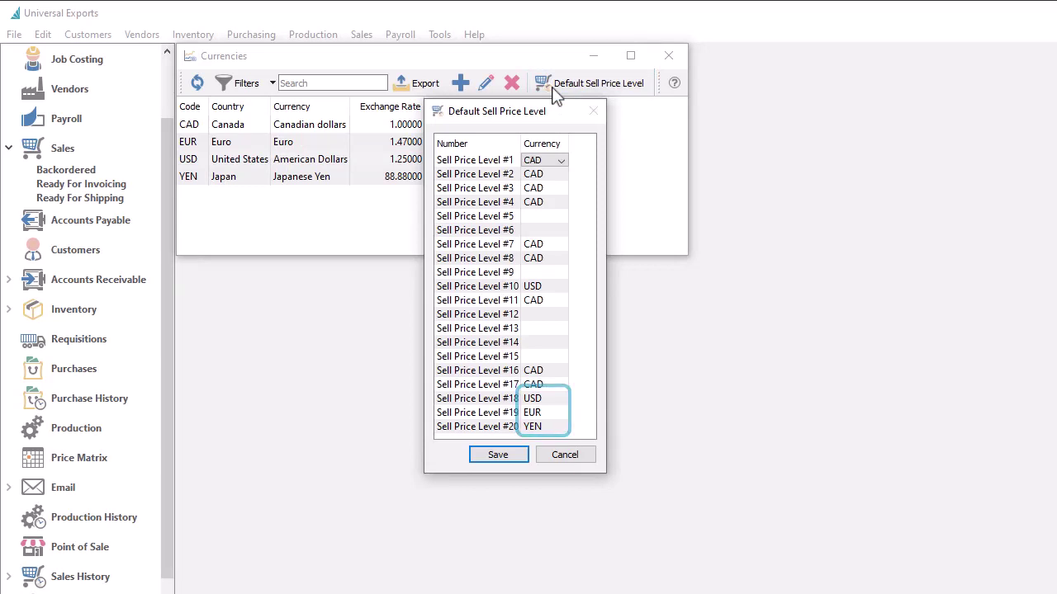
pyautogui.click(554, 385)
pyautogui.click(555, 393)
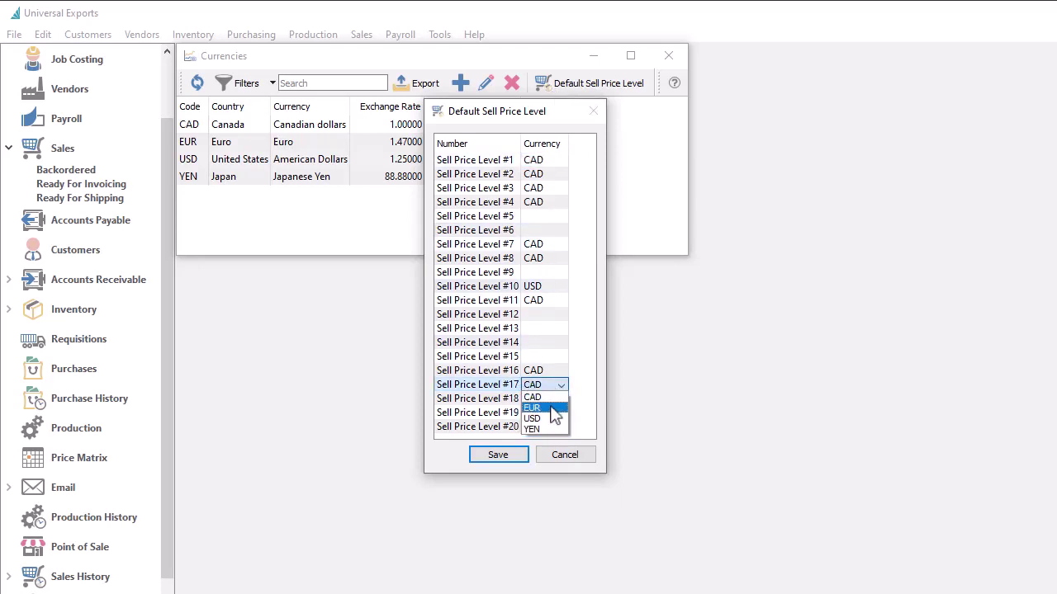
pyautogui.click(553, 418)
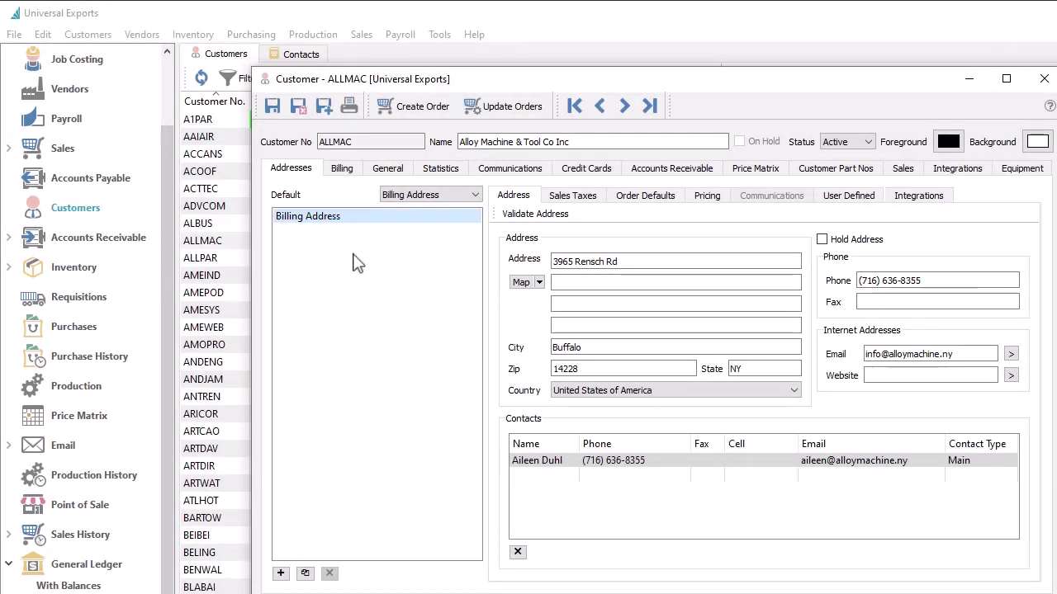
# Step: Switch Alloy Machine & Tool Co Inc's billing currency from CAD to USD
pyautogui.click(350, 172)
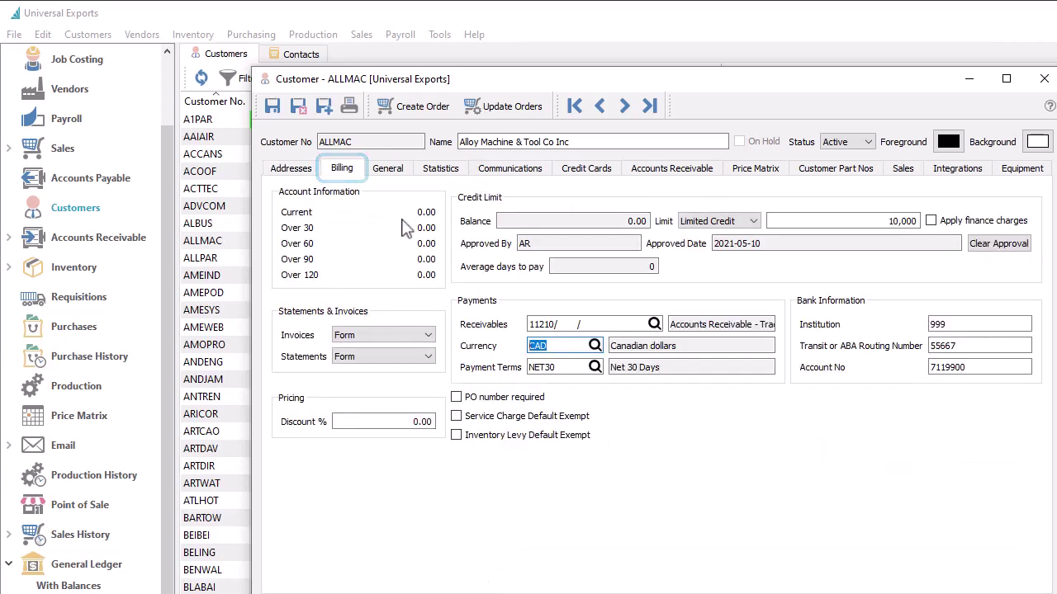
pyautogui.click(600, 347)
pyautogui.click(596, 346)
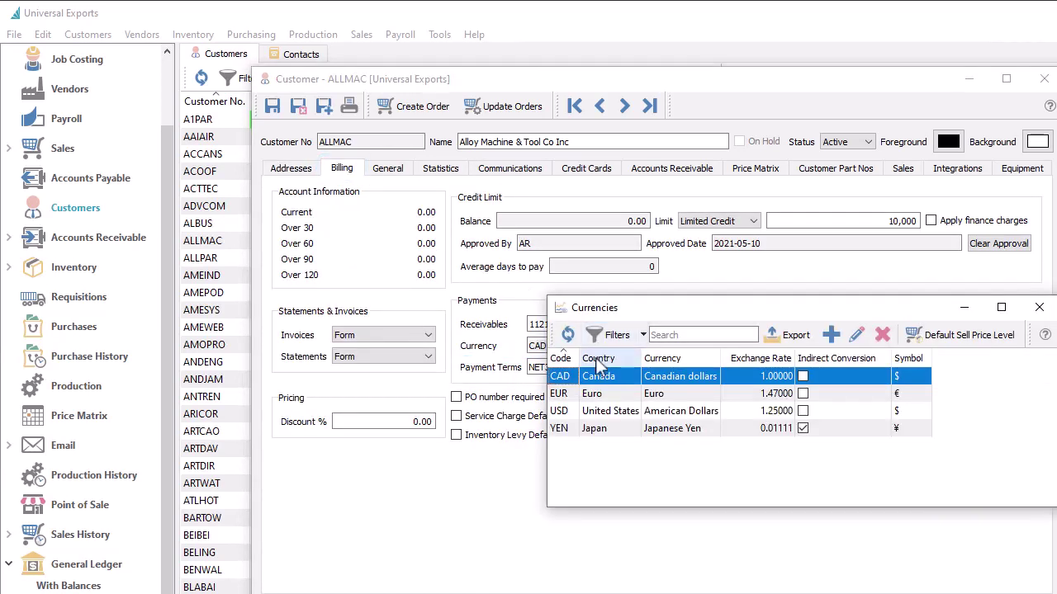
pyautogui.doubleClick(600, 417)
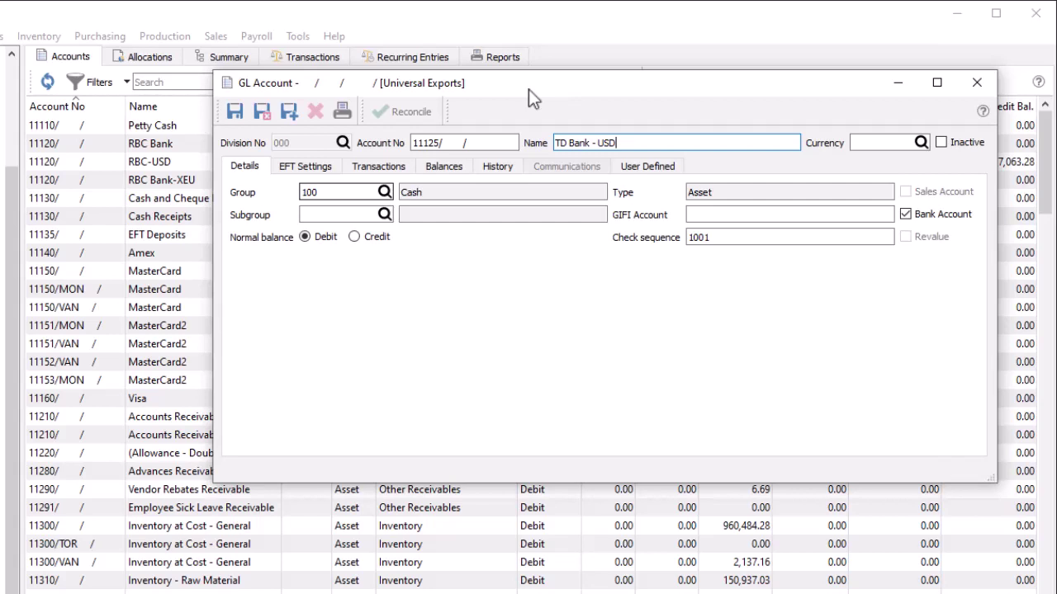
# Step: Assign USD as the currency of GL account 11125 TD Bank - USD-USD and save it
pyautogui.click(896, 143)
pyautogui.click(921, 144)
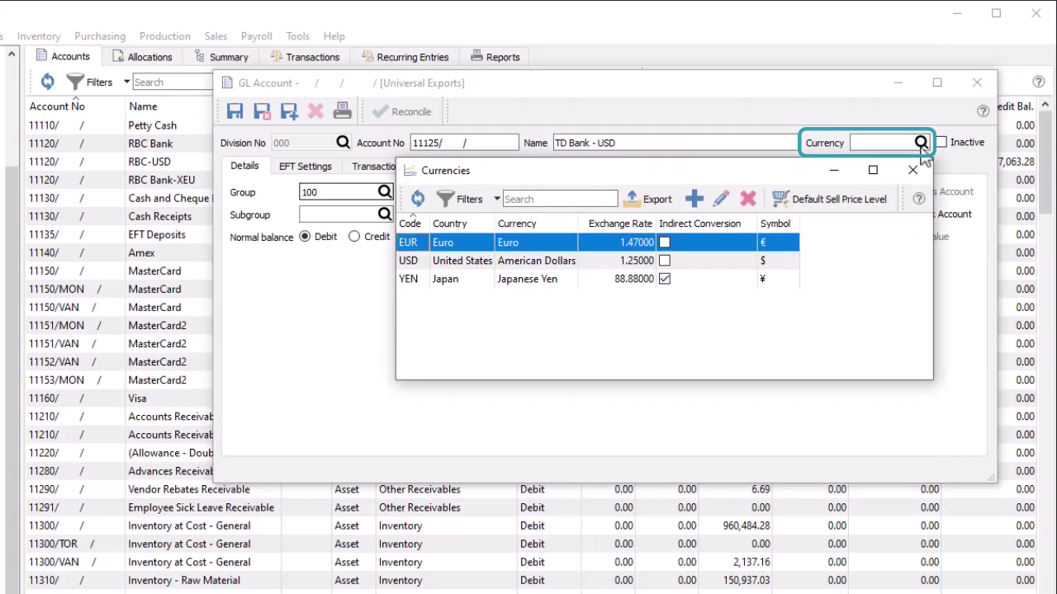
pyautogui.doubleClick(696, 267)
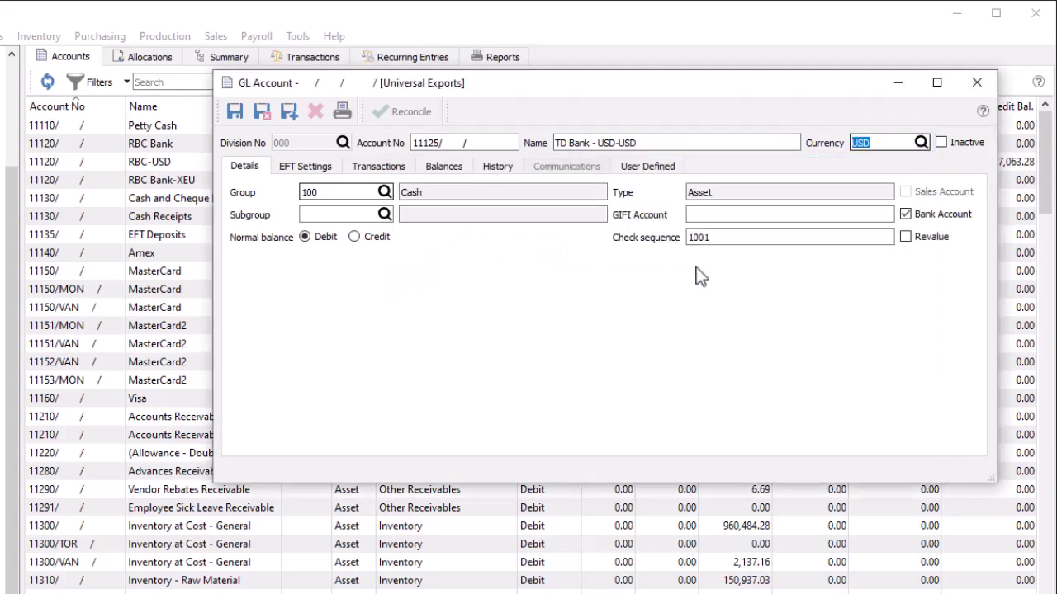
pyautogui.click(235, 117)
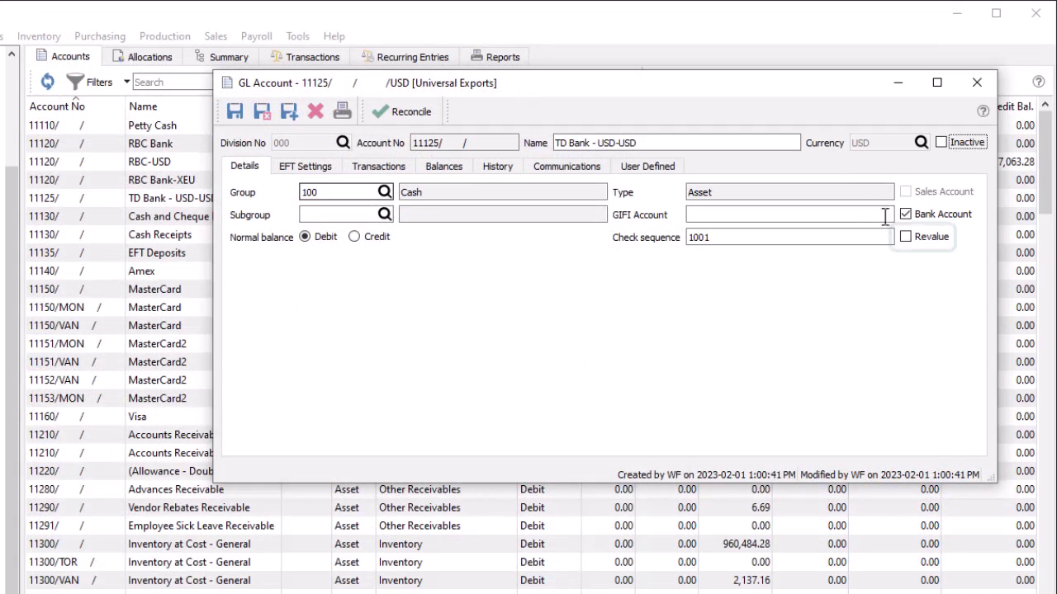
# Step: Tick Revalue on account 11125 TD Bank - USD-USD, then save and close
pyautogui.click(907, 238)
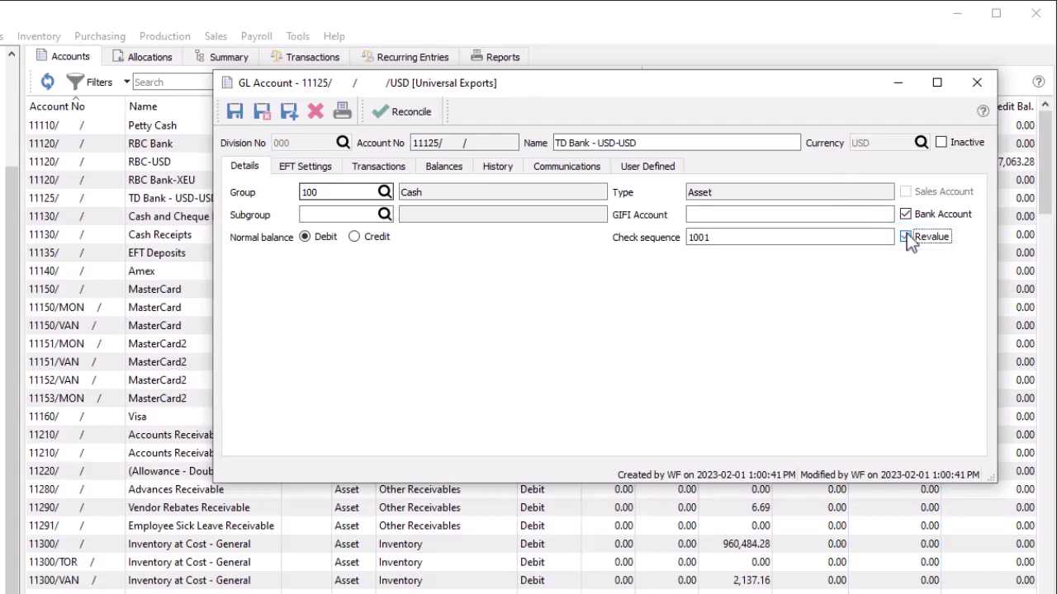
pyautogui.click(262, 113)
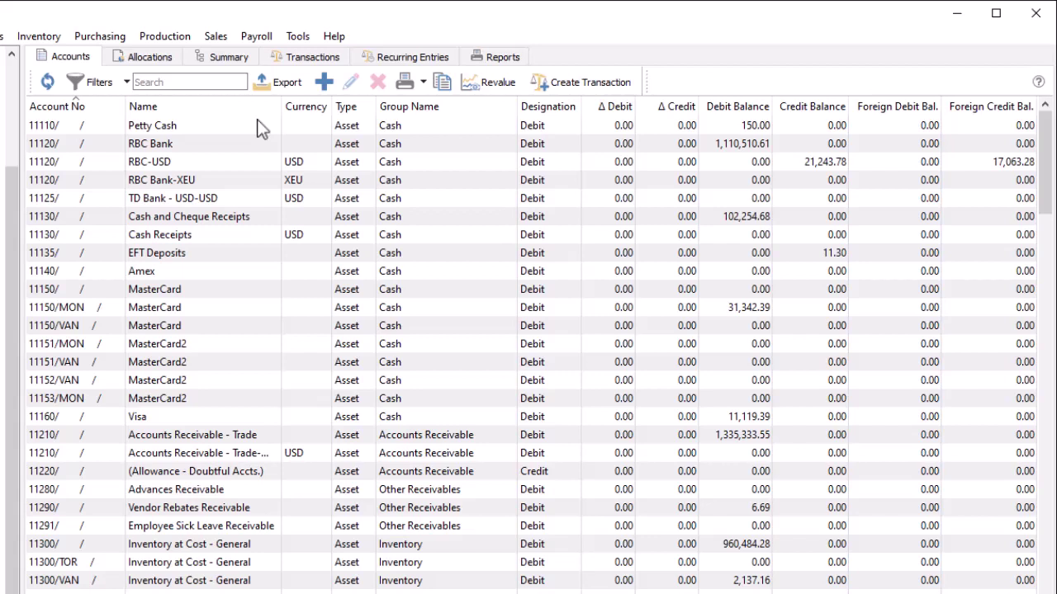
# Step: Run a USD-only currency revaluation dated 2023-01-31, excluding XEU
pyautogui.click(498, 91)
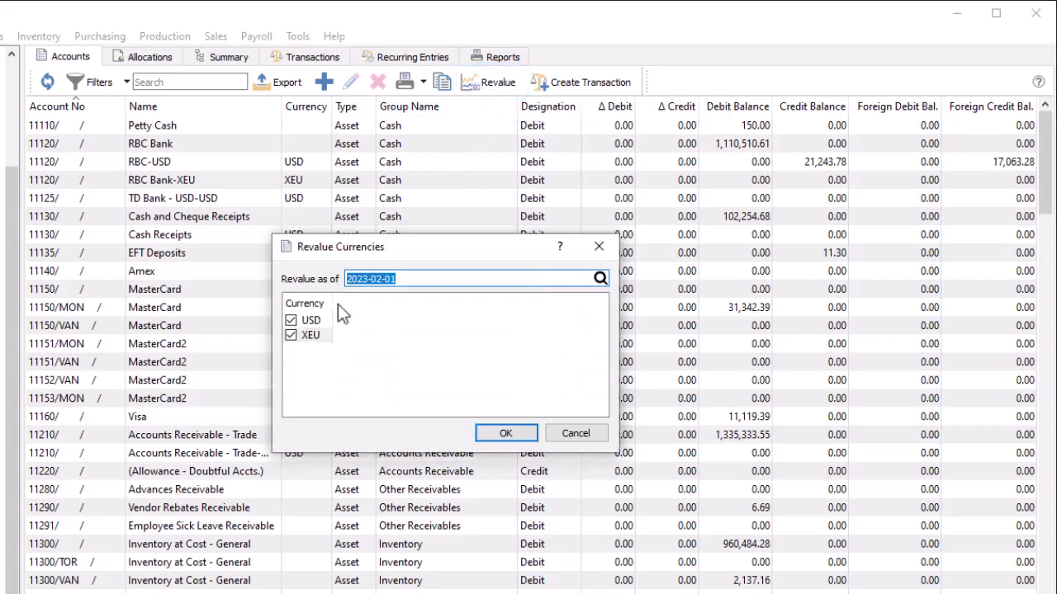
pyautogui.click(290, 335)
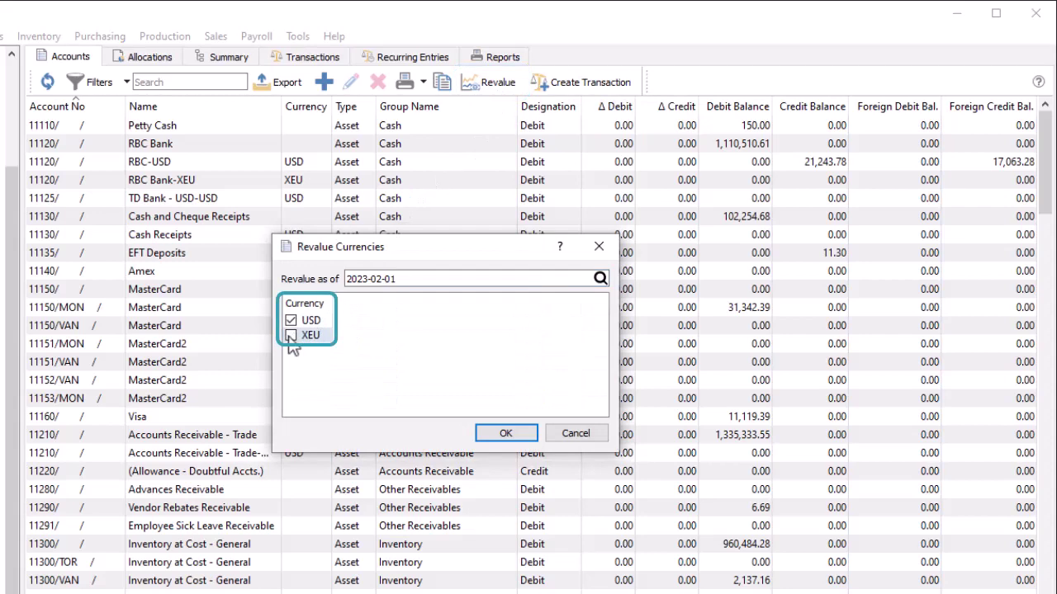
pyautogui.click(600, 279)
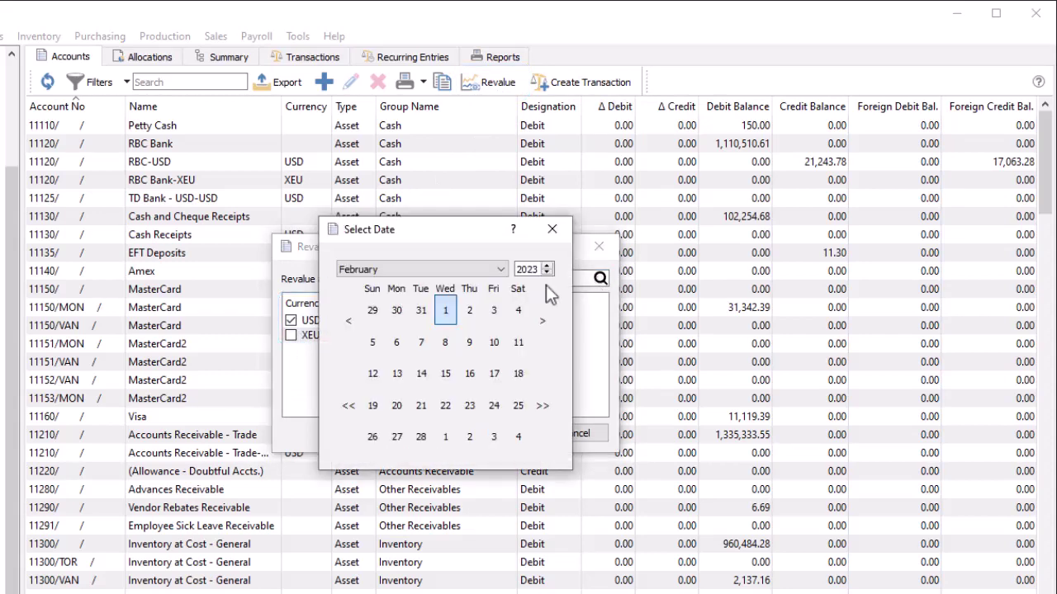
pyautogui.doubleClick(421, 309)
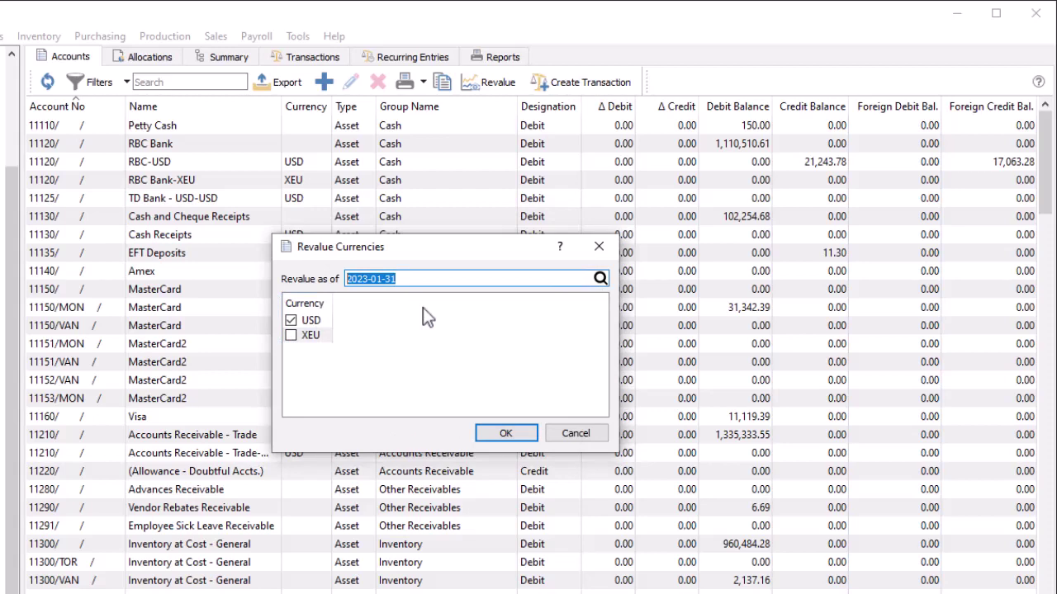
pyautogui.click(504, 434)
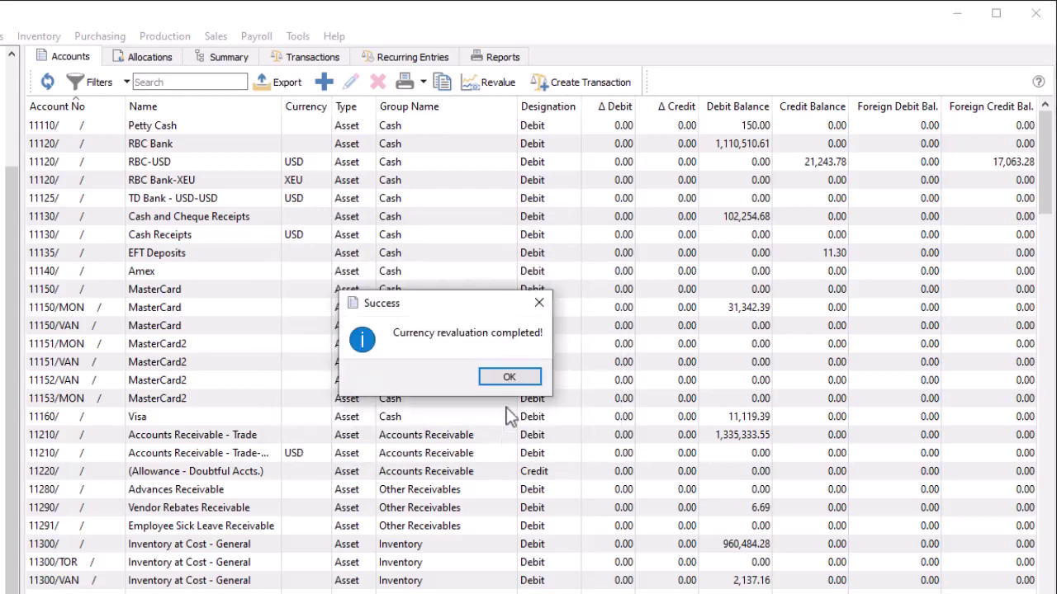
pyautogui.click(510, 378)
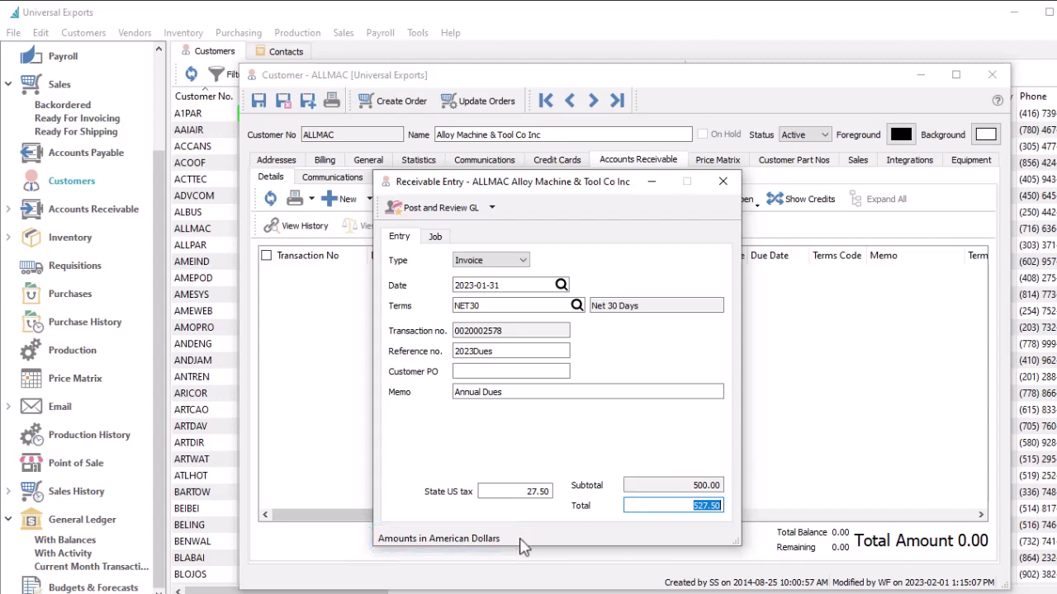
# Step: Preview the GL transaction for the 527.50 USD Annual Dues receivable at rate 1.253
pyautogui.click(454, 218)
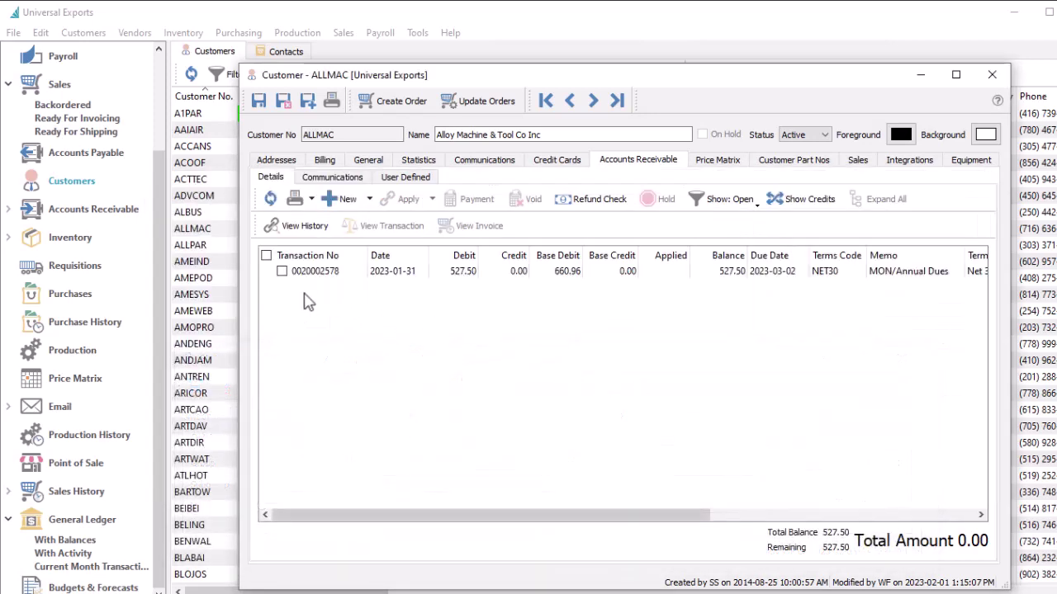
pyautogui.click(281, 271)
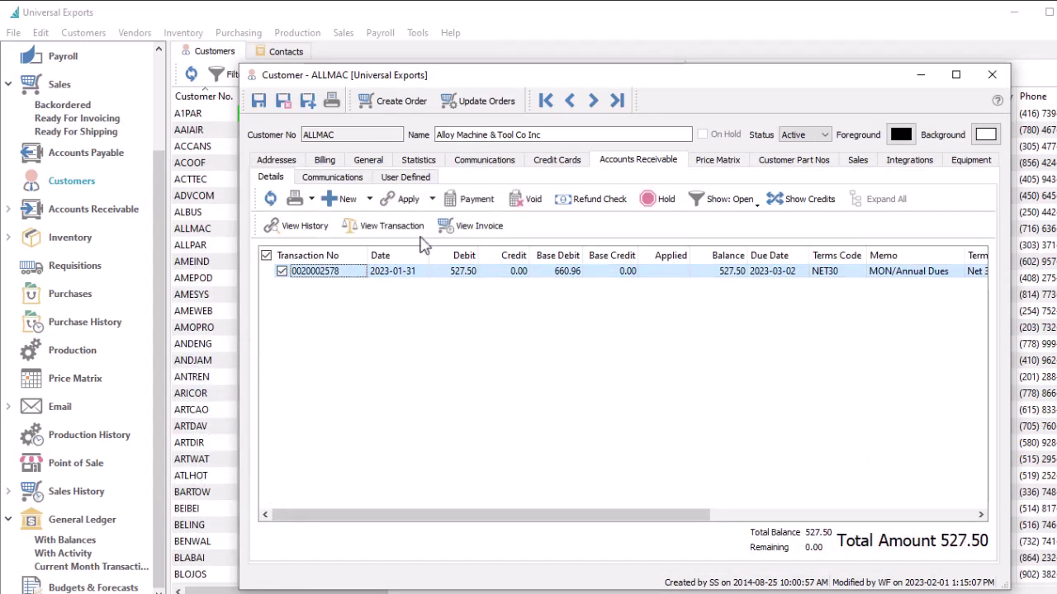
pyautogui.click(468, 199)
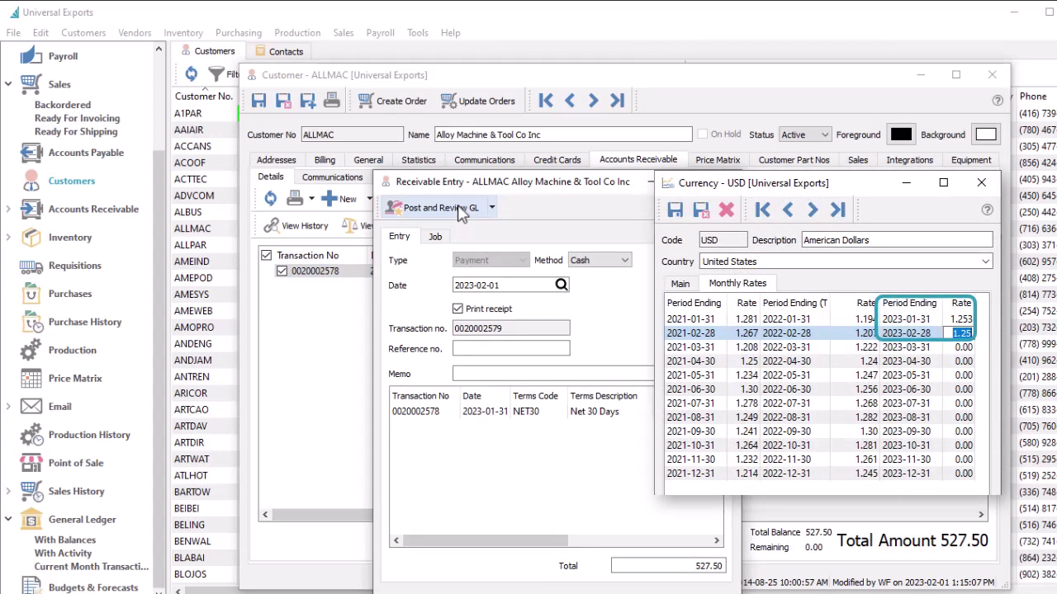
pyautogui.click(461, 216)
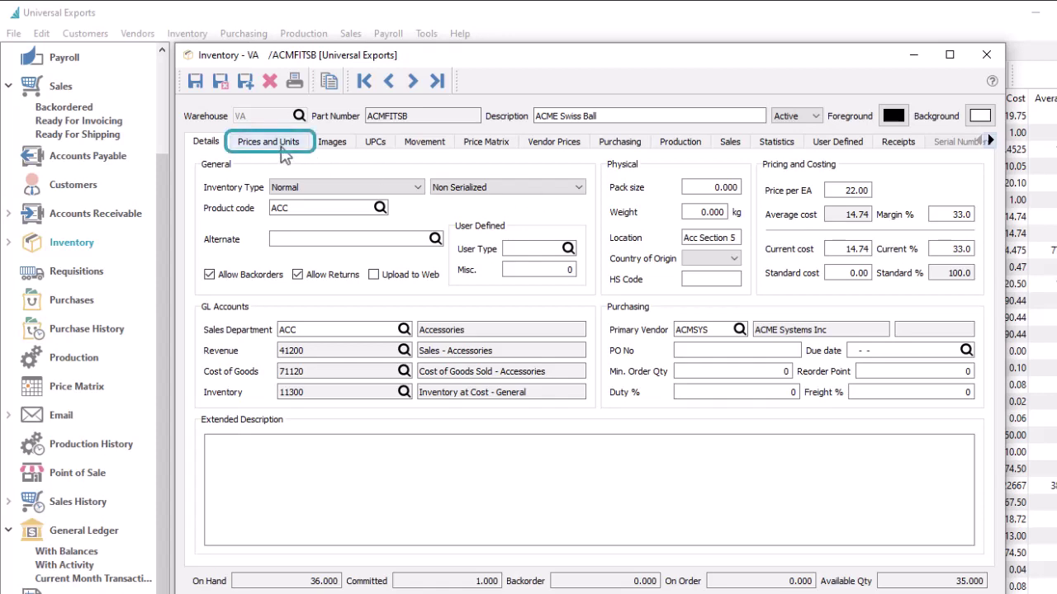
# Step: Open ACME Swiss Ball's price matrix entry 127, its 17.60 USD price
pyautogui.click(281, 148)
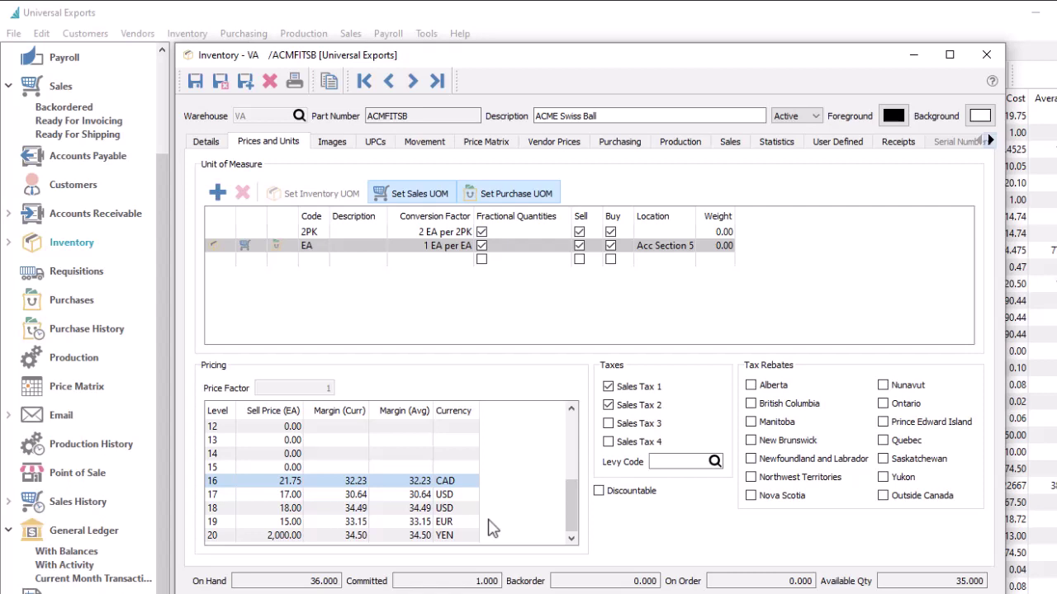
pyautogui.click(483, 146)
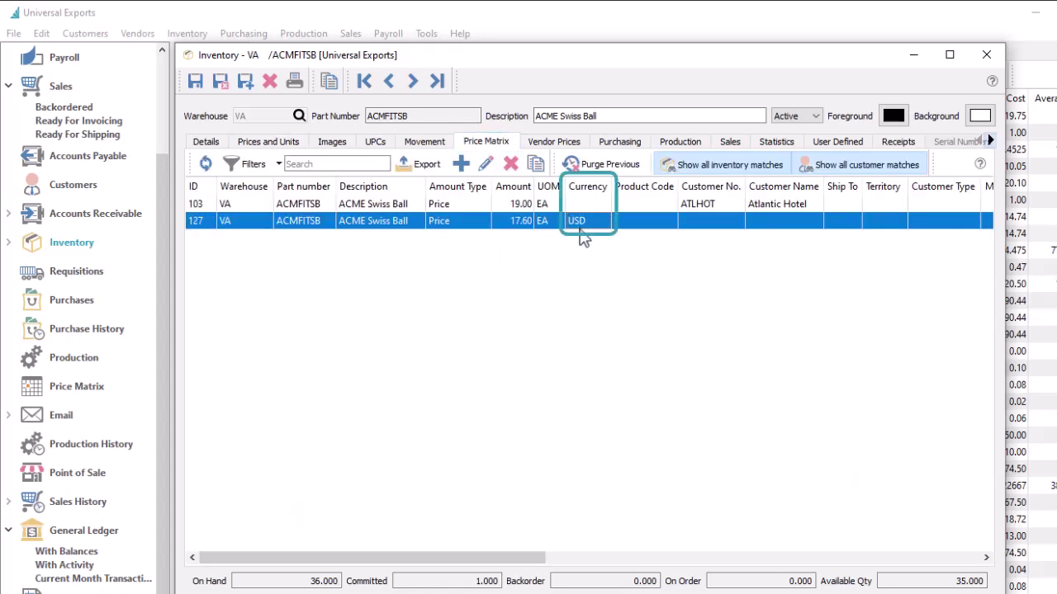
pyautogui.doubleClick(581, 227)
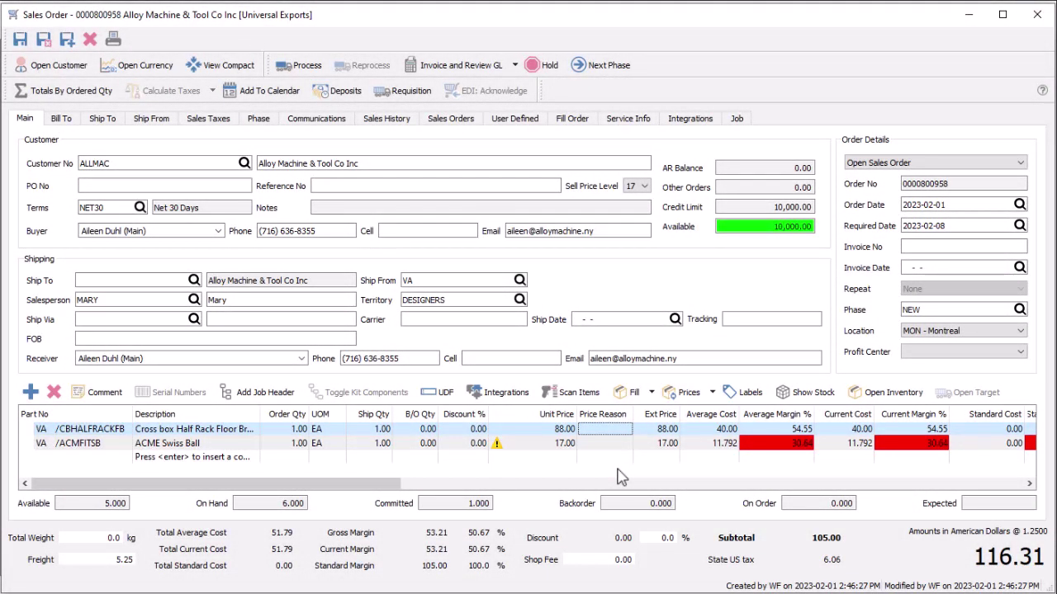
# Step: Set the sales order's sell price level to 18, repricing the ACME Swiss Ball at 17.60
pyautogui.moveTo(583, 439)
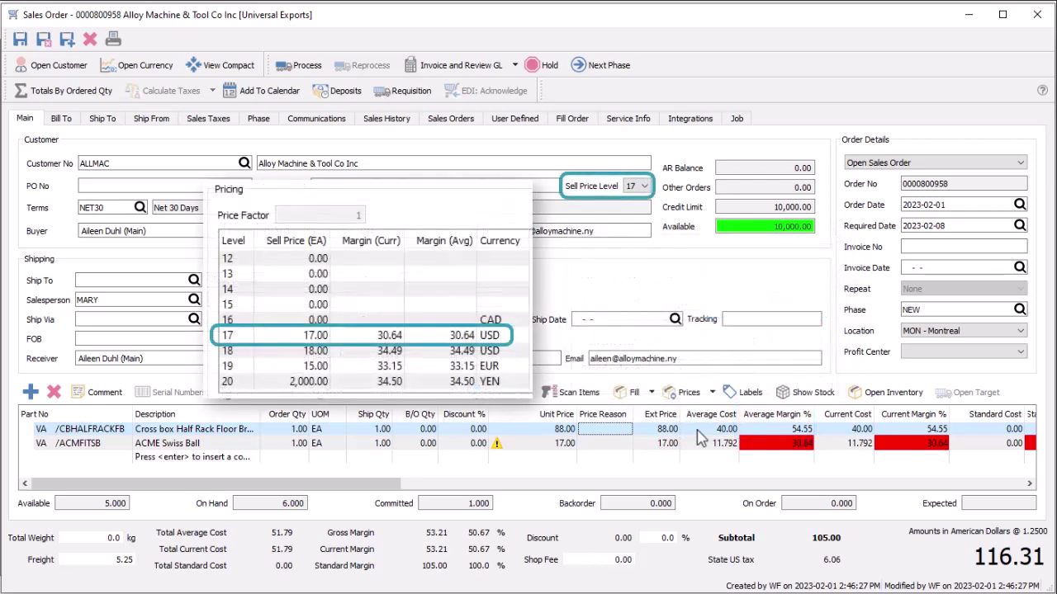
pyautogui.click(576, 448)
pyautogui.click(577, 449)
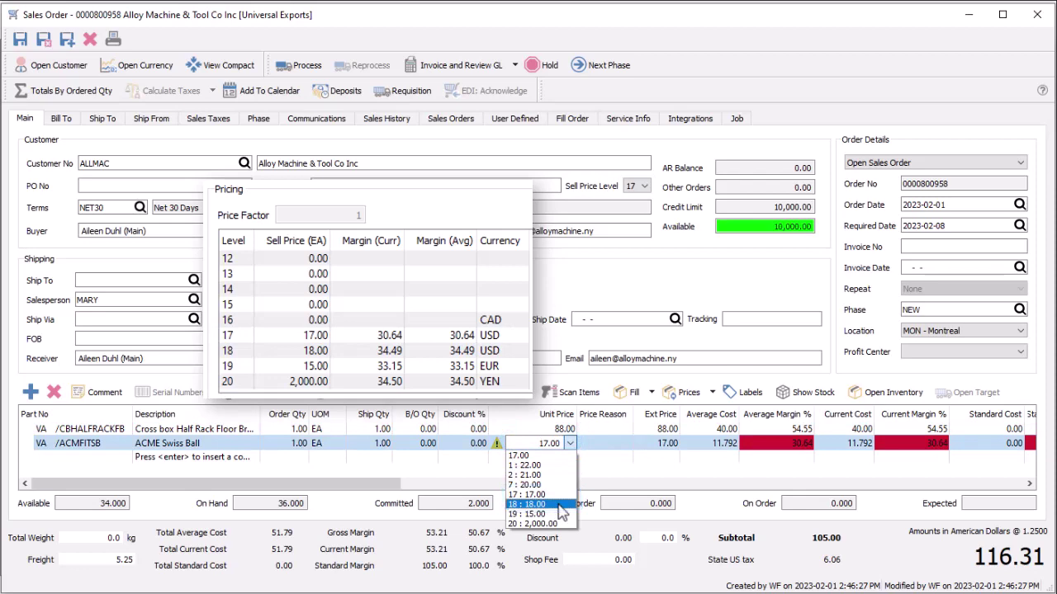
pyautogui.click(644, 186)
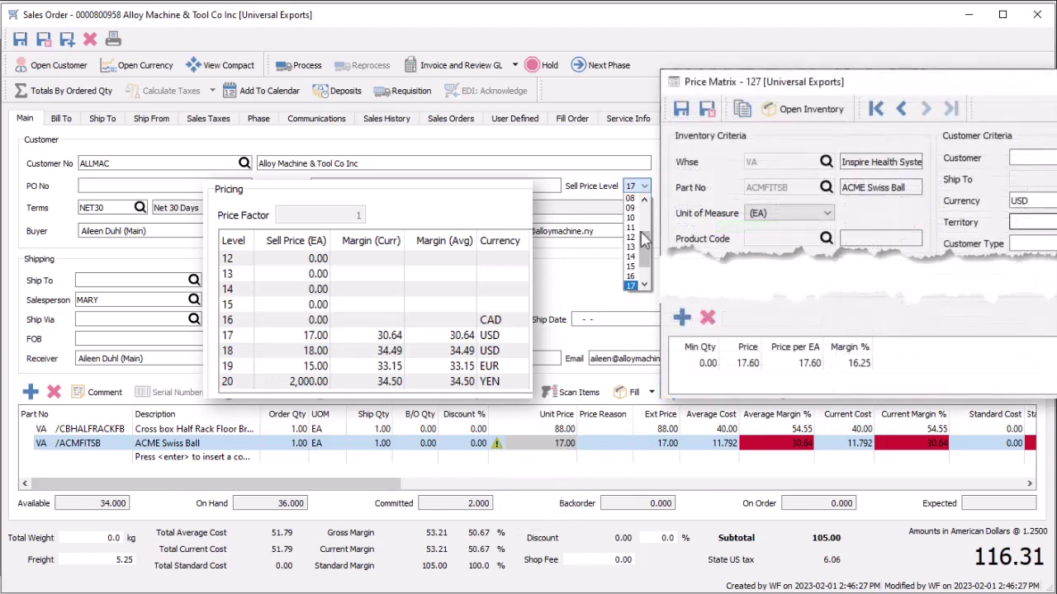
pyautogui.click(636, 267)
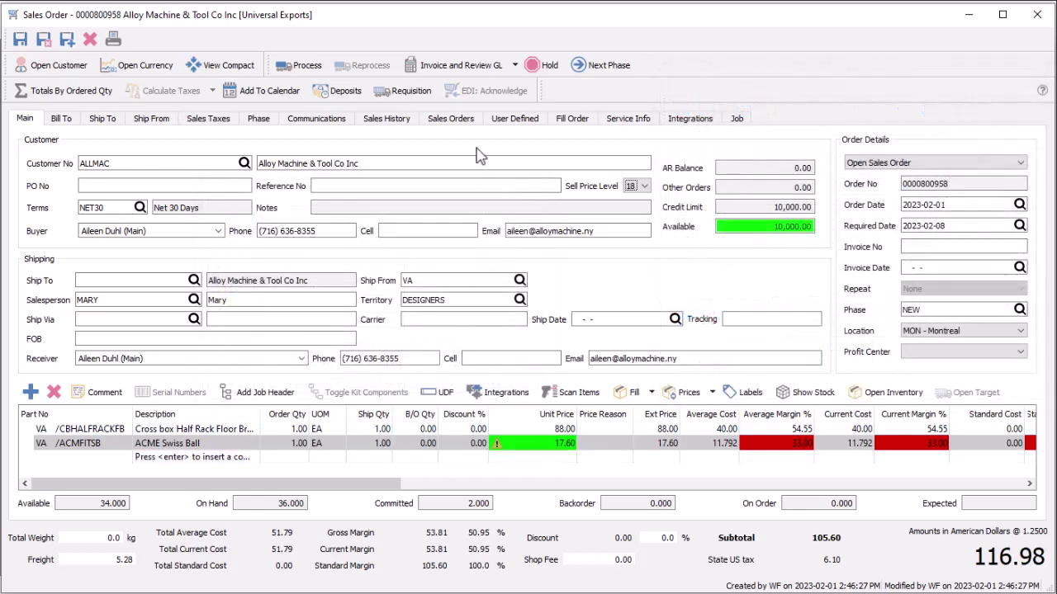
# Step: Invoice the sales order with a 117.00 cash payment and accept the GL transaction review
pyautogui.click(460, 78)
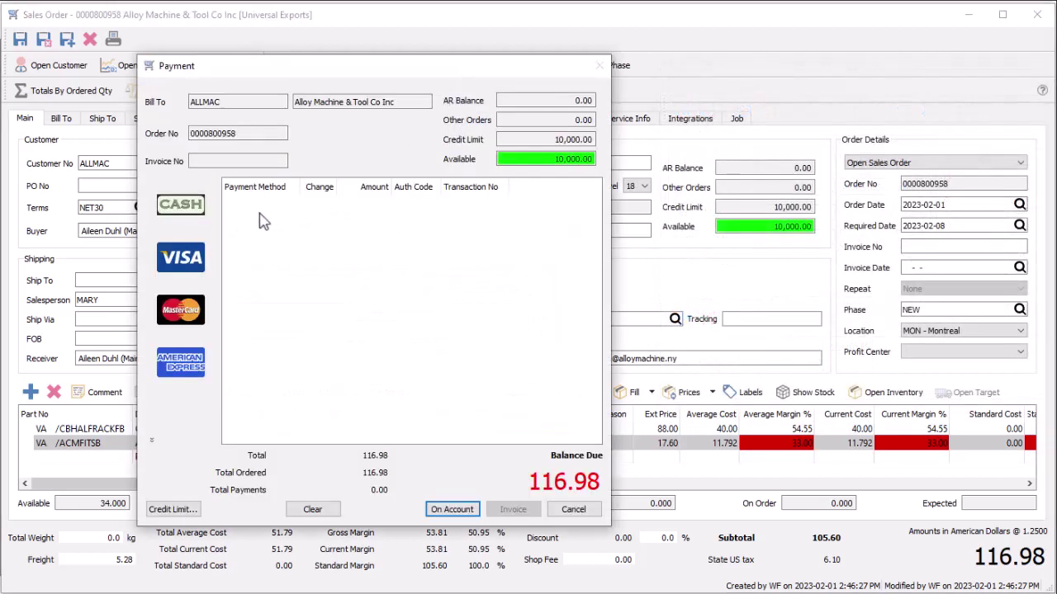
pyautogui.click(197, 210)
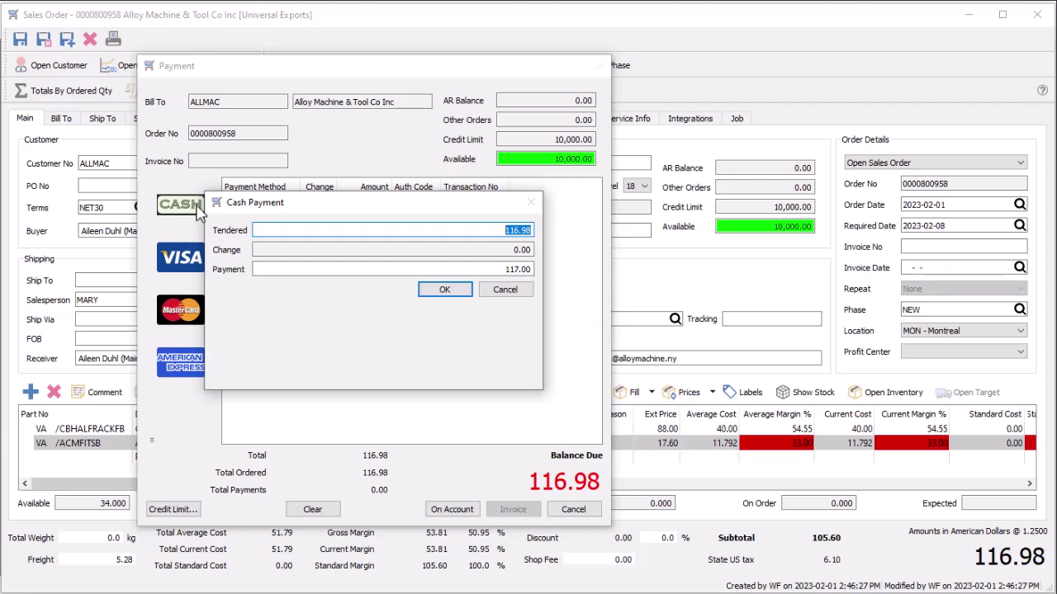
pyautogui.press('Return')
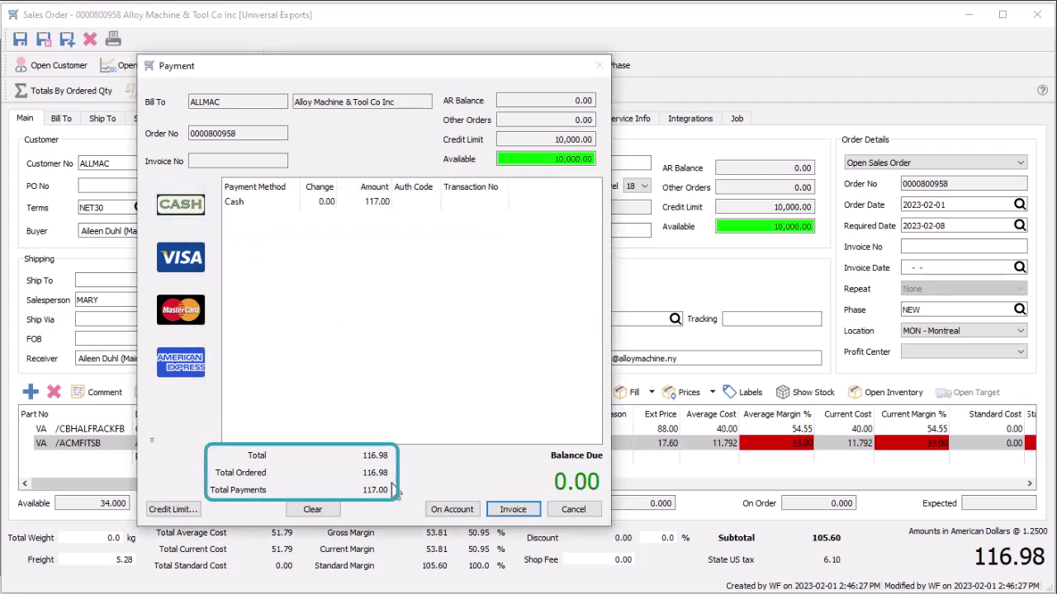
pyautogui.click(510, 512)
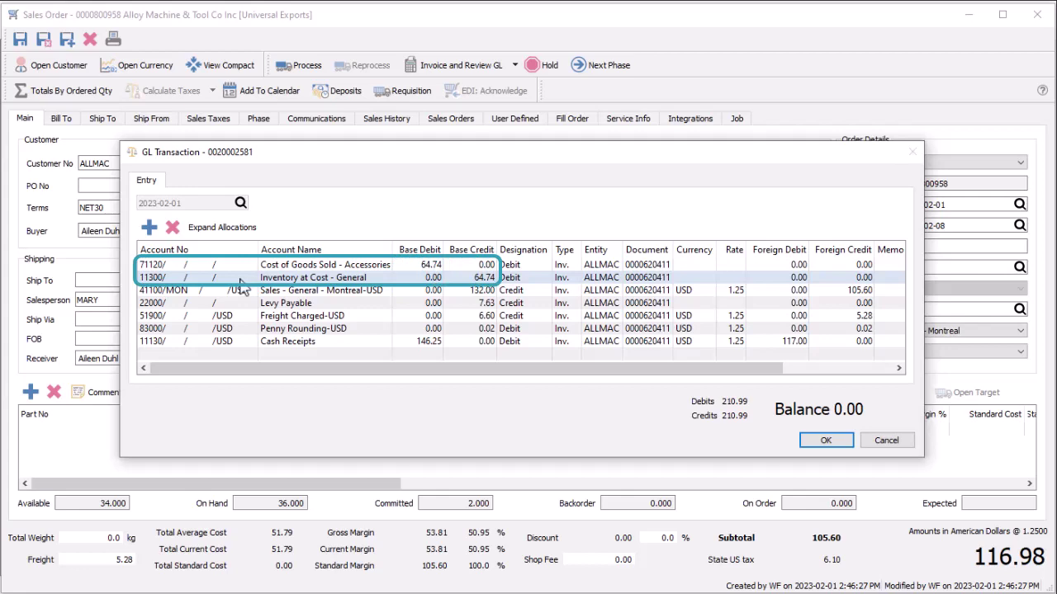
pyautogui.press('Return')
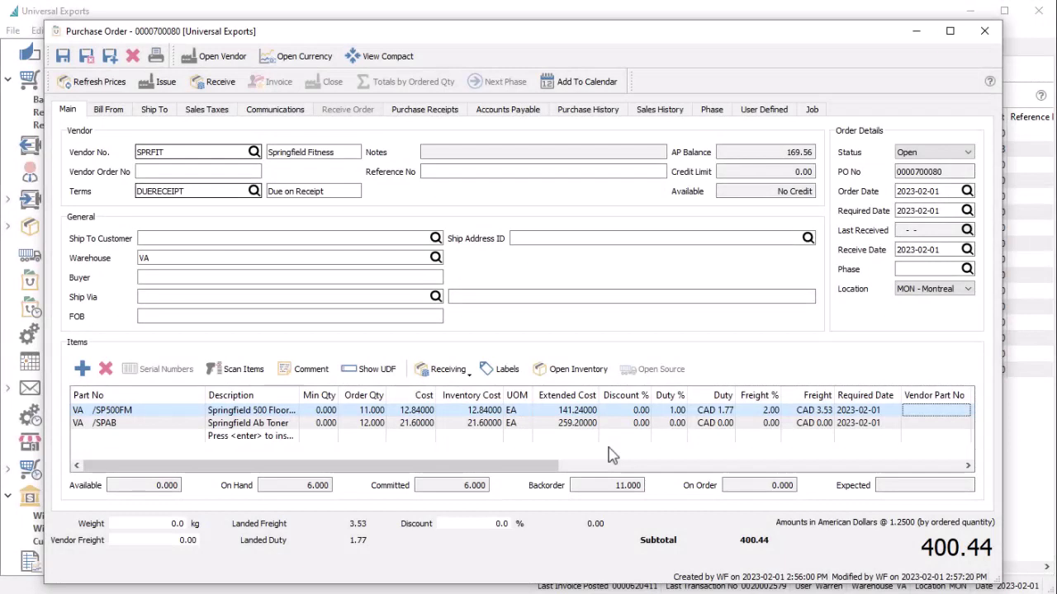
pyautogui.moveTo(502, 419)
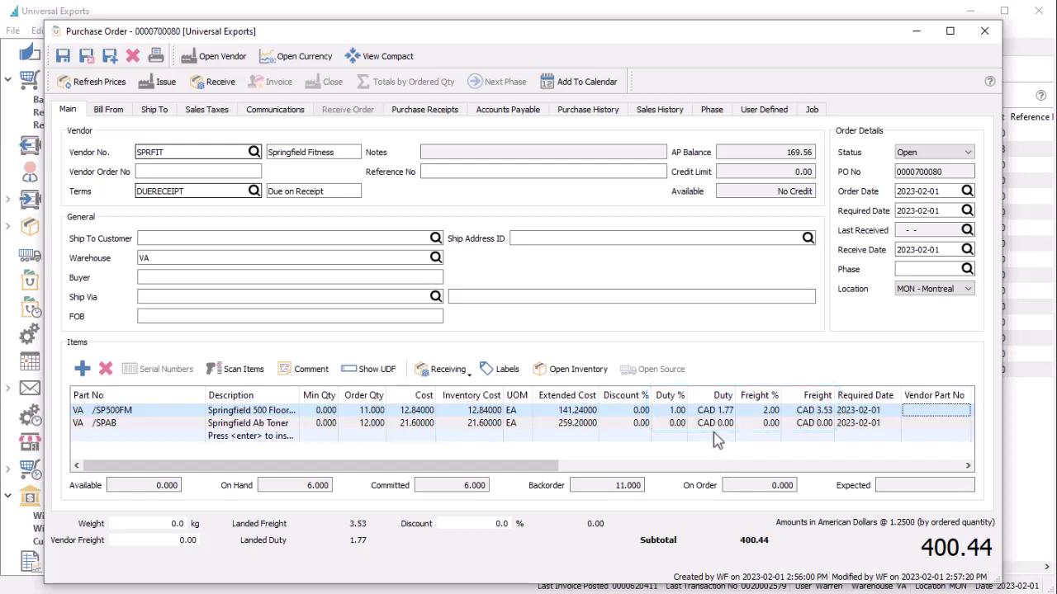
pyautogui.click(221, 82)
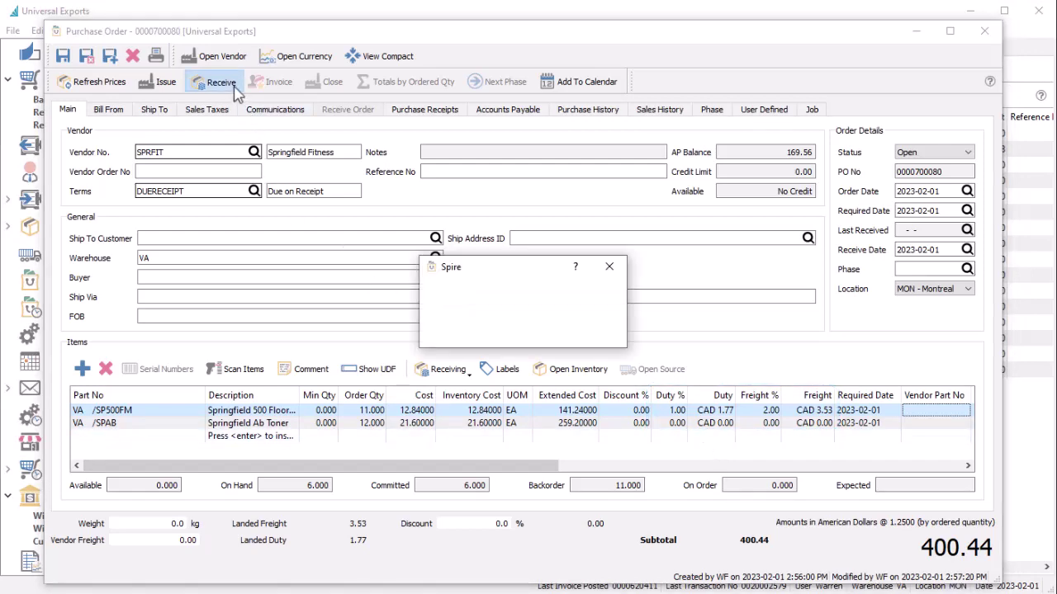
pyautogui.press('Return')
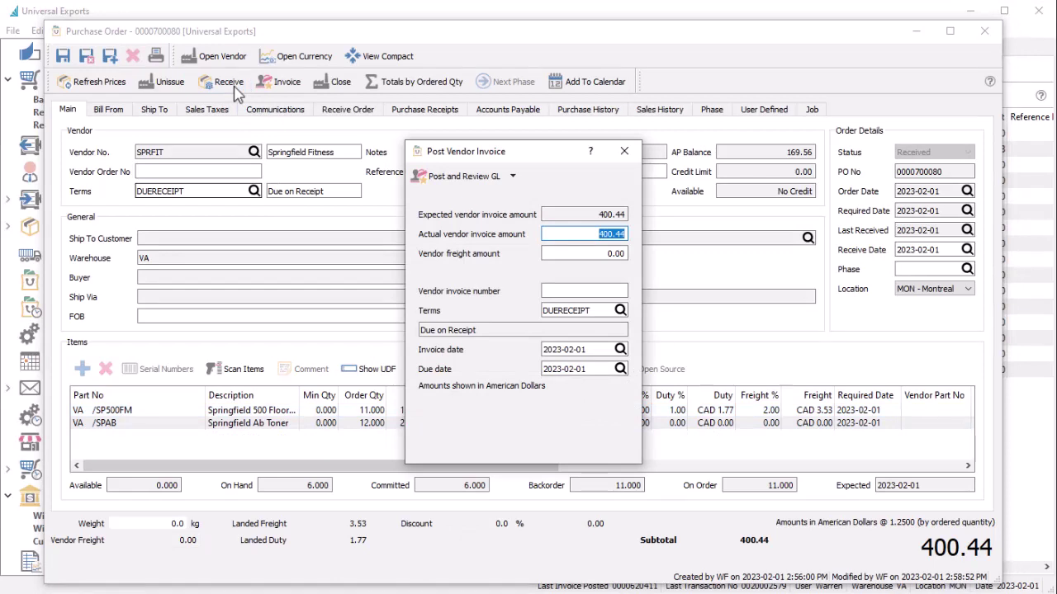
pyautogui.click(561, 259)
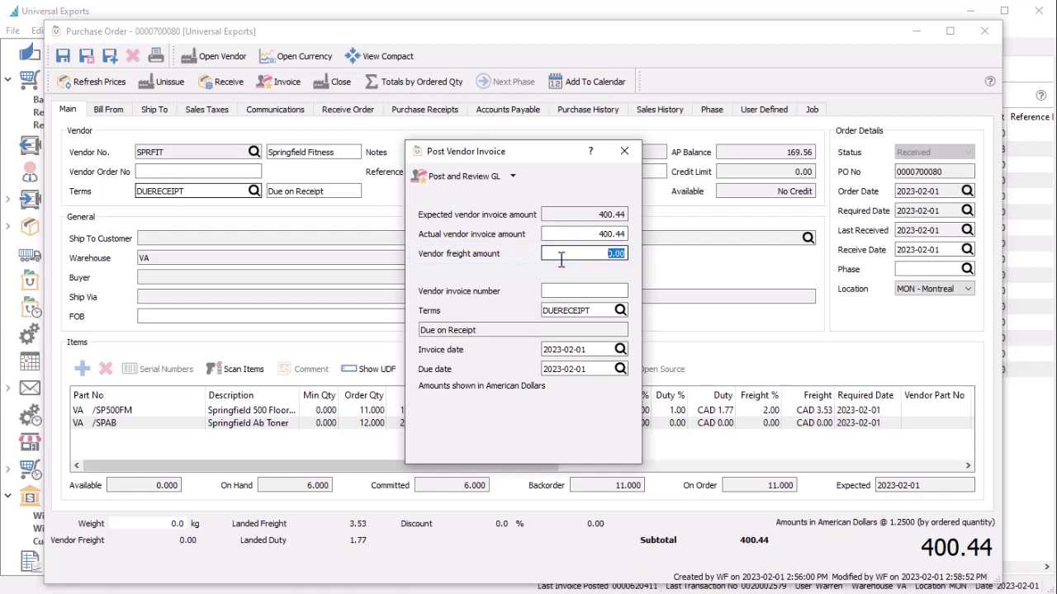
pyautogui.click(459, 176)
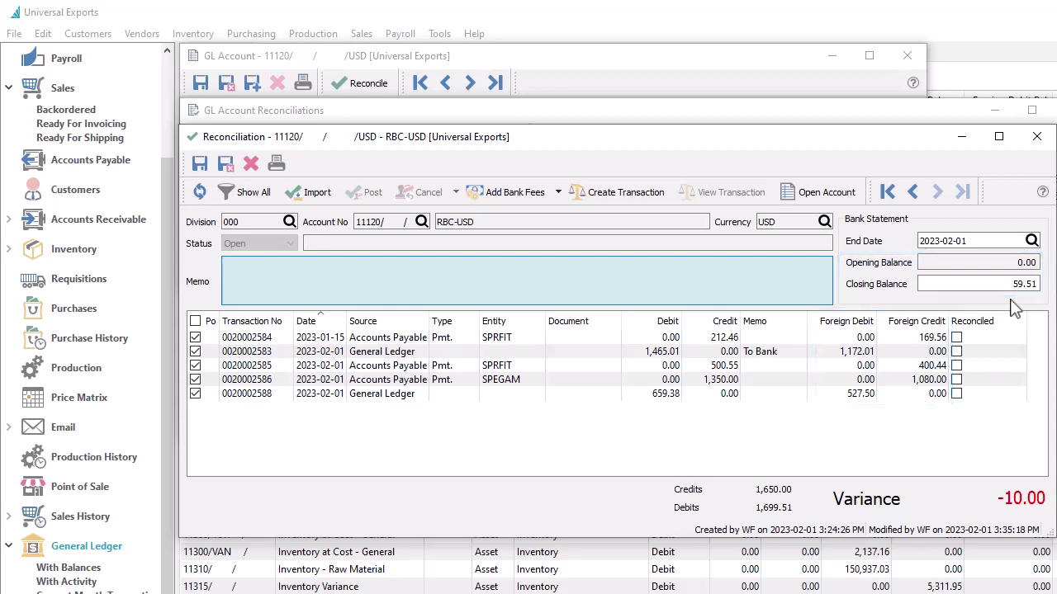
# Step: Add a 10.00 Interest Income entry to the RBC-USD reconciliation and mark it reconciled
pyautogui.click(558, 193)
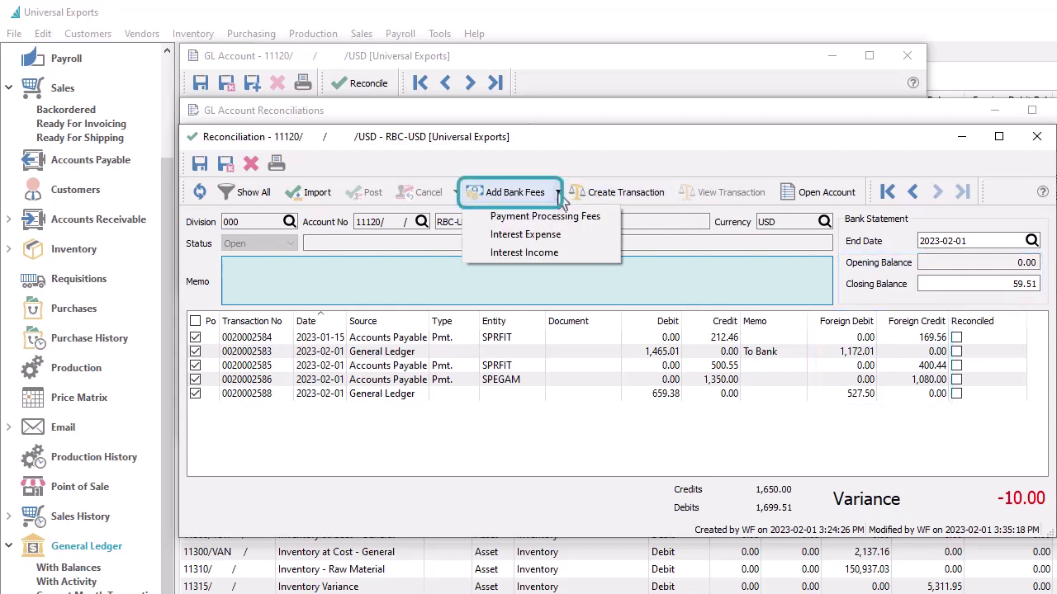
pyautogui.click(525, 253)
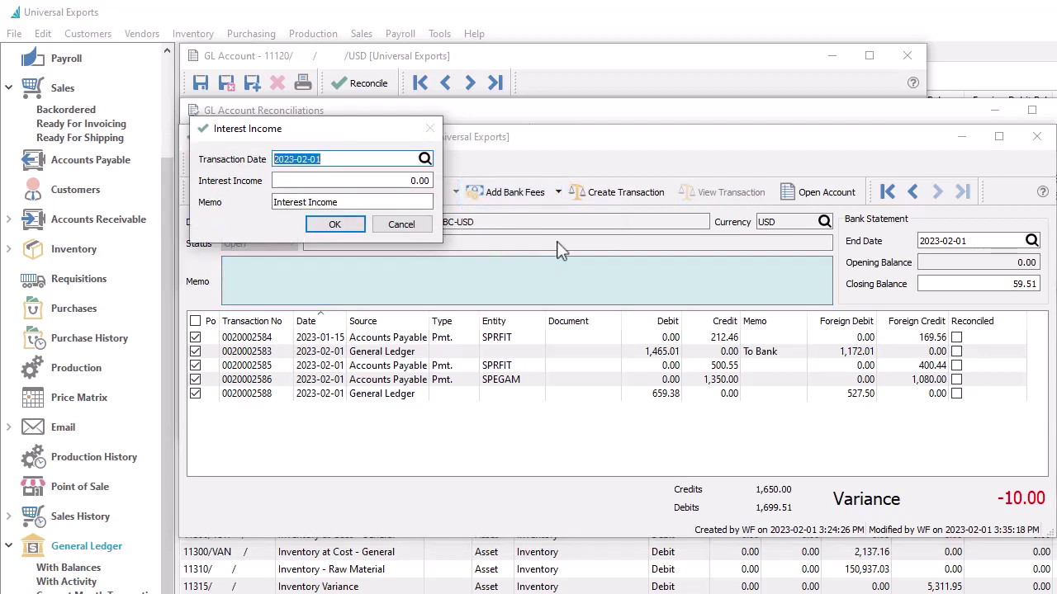
pyautogui.press('Tab')
pyautogui.write('10')
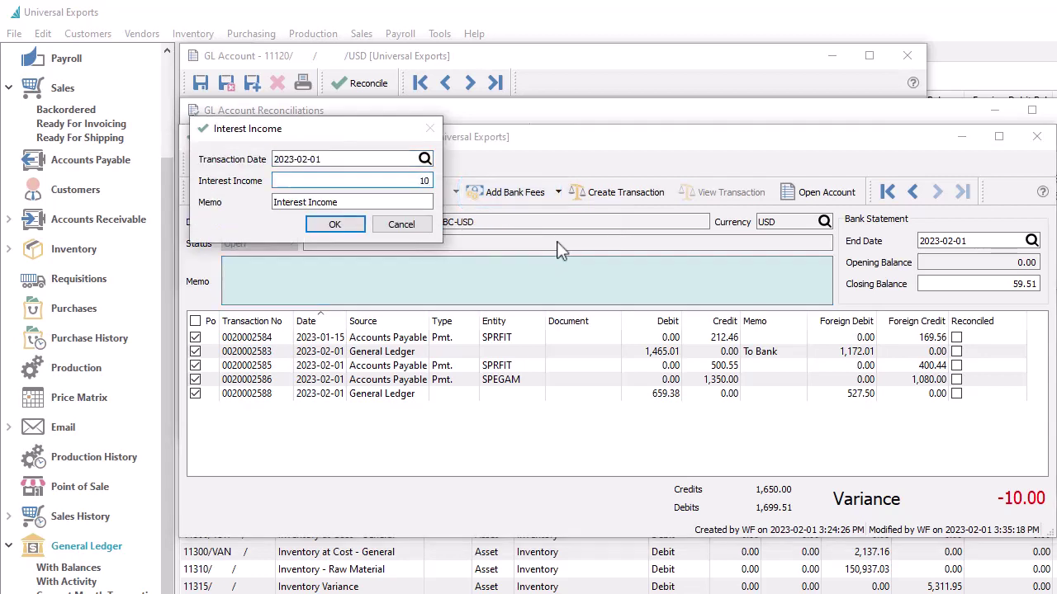
pyautogui.click(326, 226)
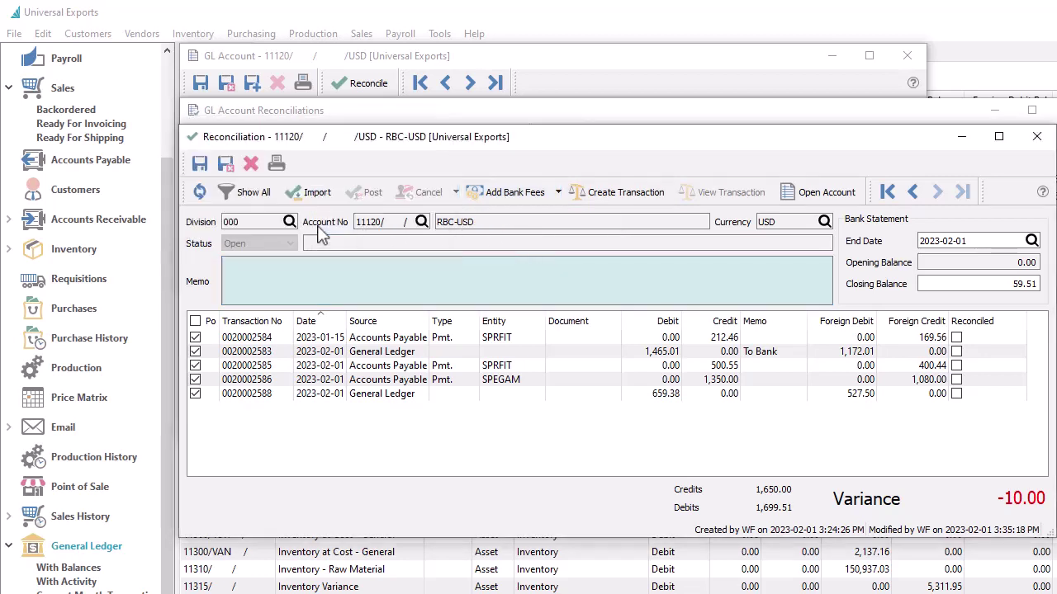
pyautogui.doubleClick(196, 408)
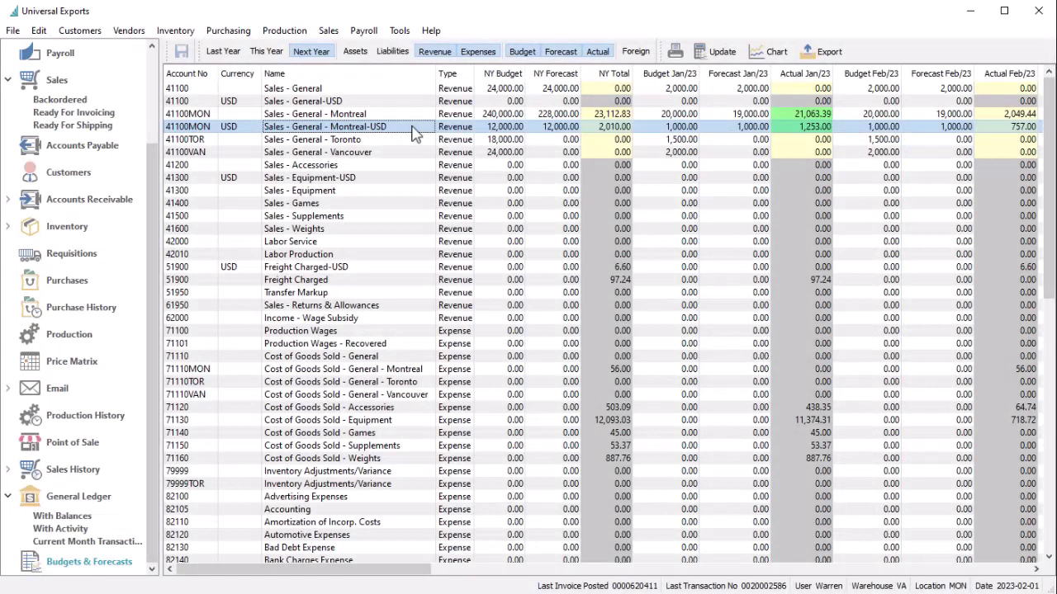
# Step: Show foreign amounts, enter 1500 as the Jan/23 forecast for 41100MON USD, then revert to base
pyautogui.click(623, 57)
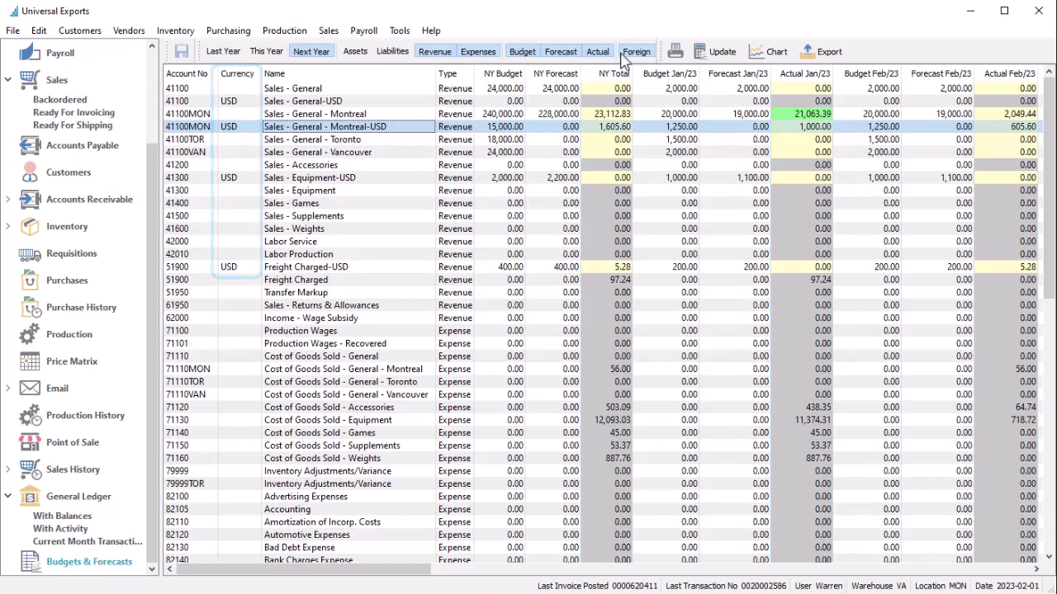
pyautogui.click(717, 128)
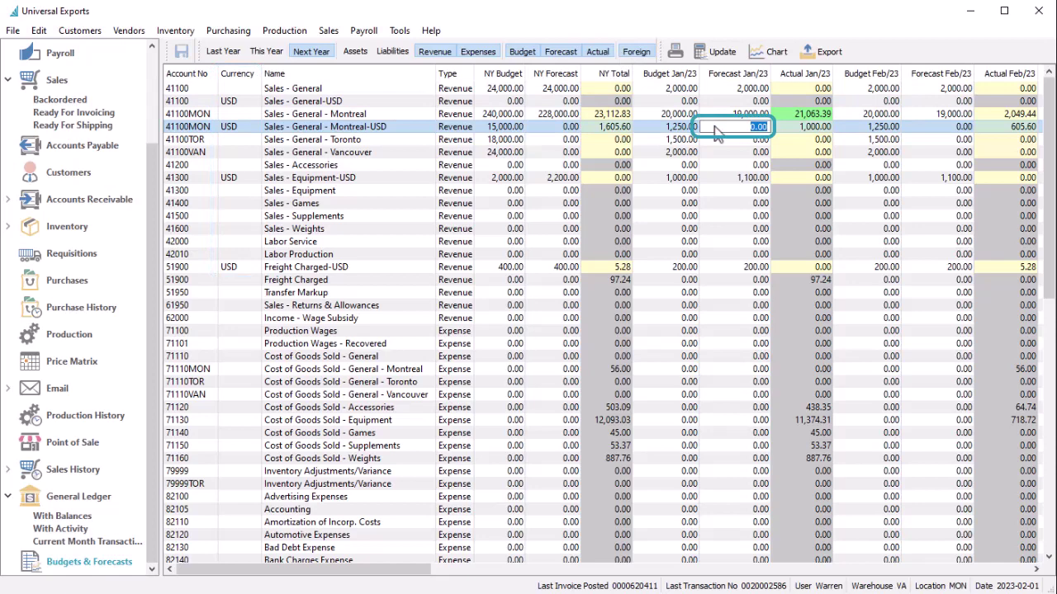
pyautogui.write('1500')
pyautogui.press('Tab')
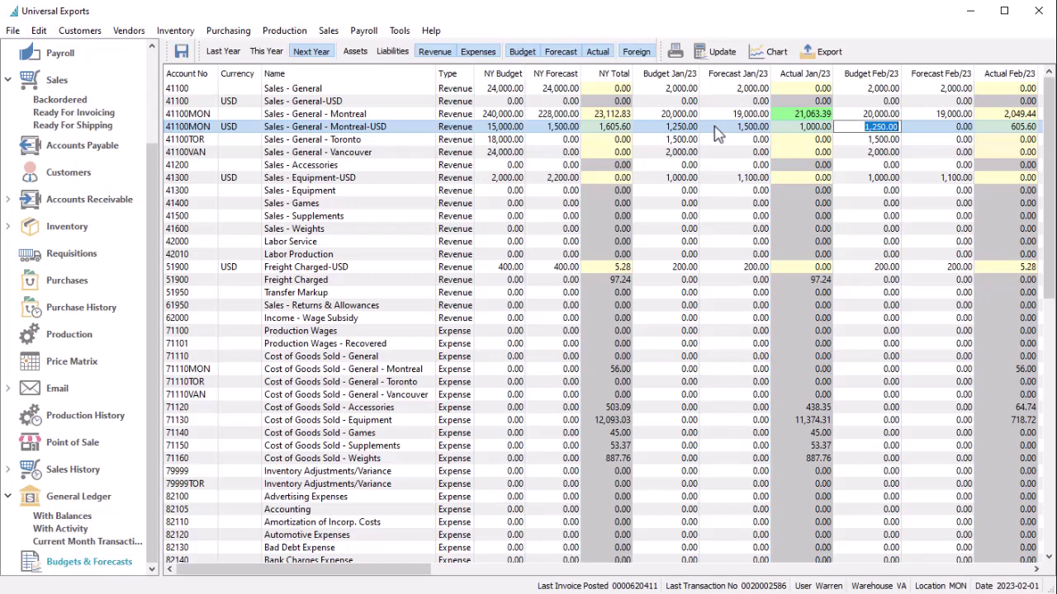
pyautogui.click(649, 55)
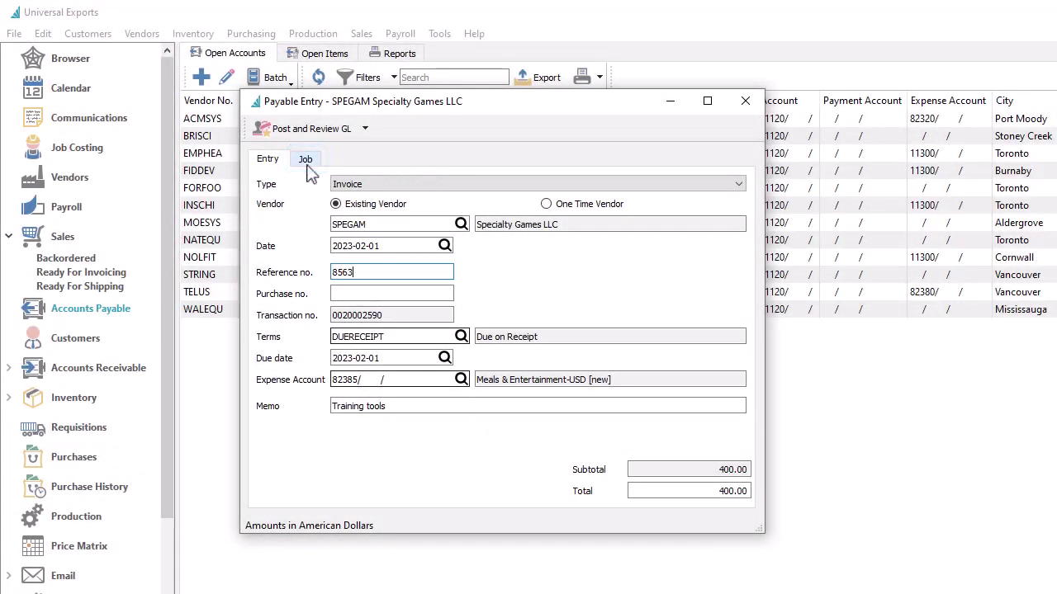
# Step: Check the Specialty Games payable's job allocation, then post it and review its GL at rate 1.25
pyautogui.click(306, 161)
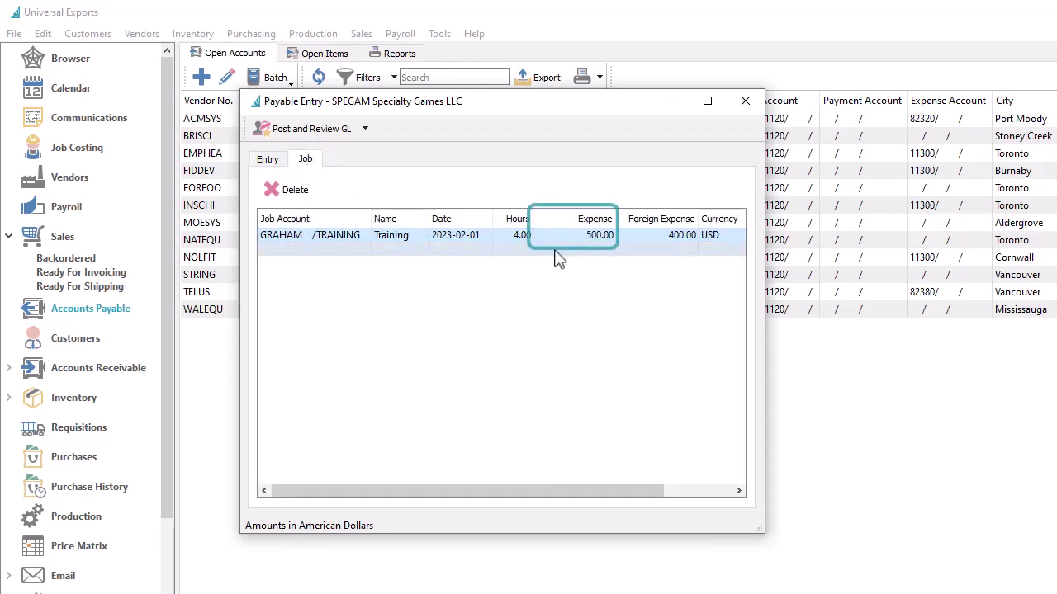
pyautogui.click(338, 139)
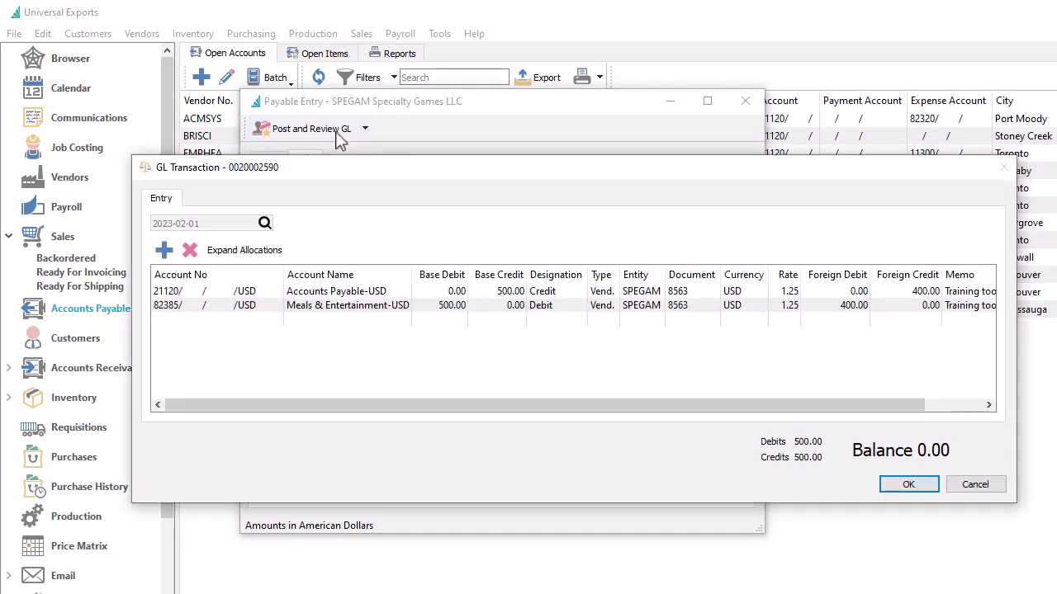